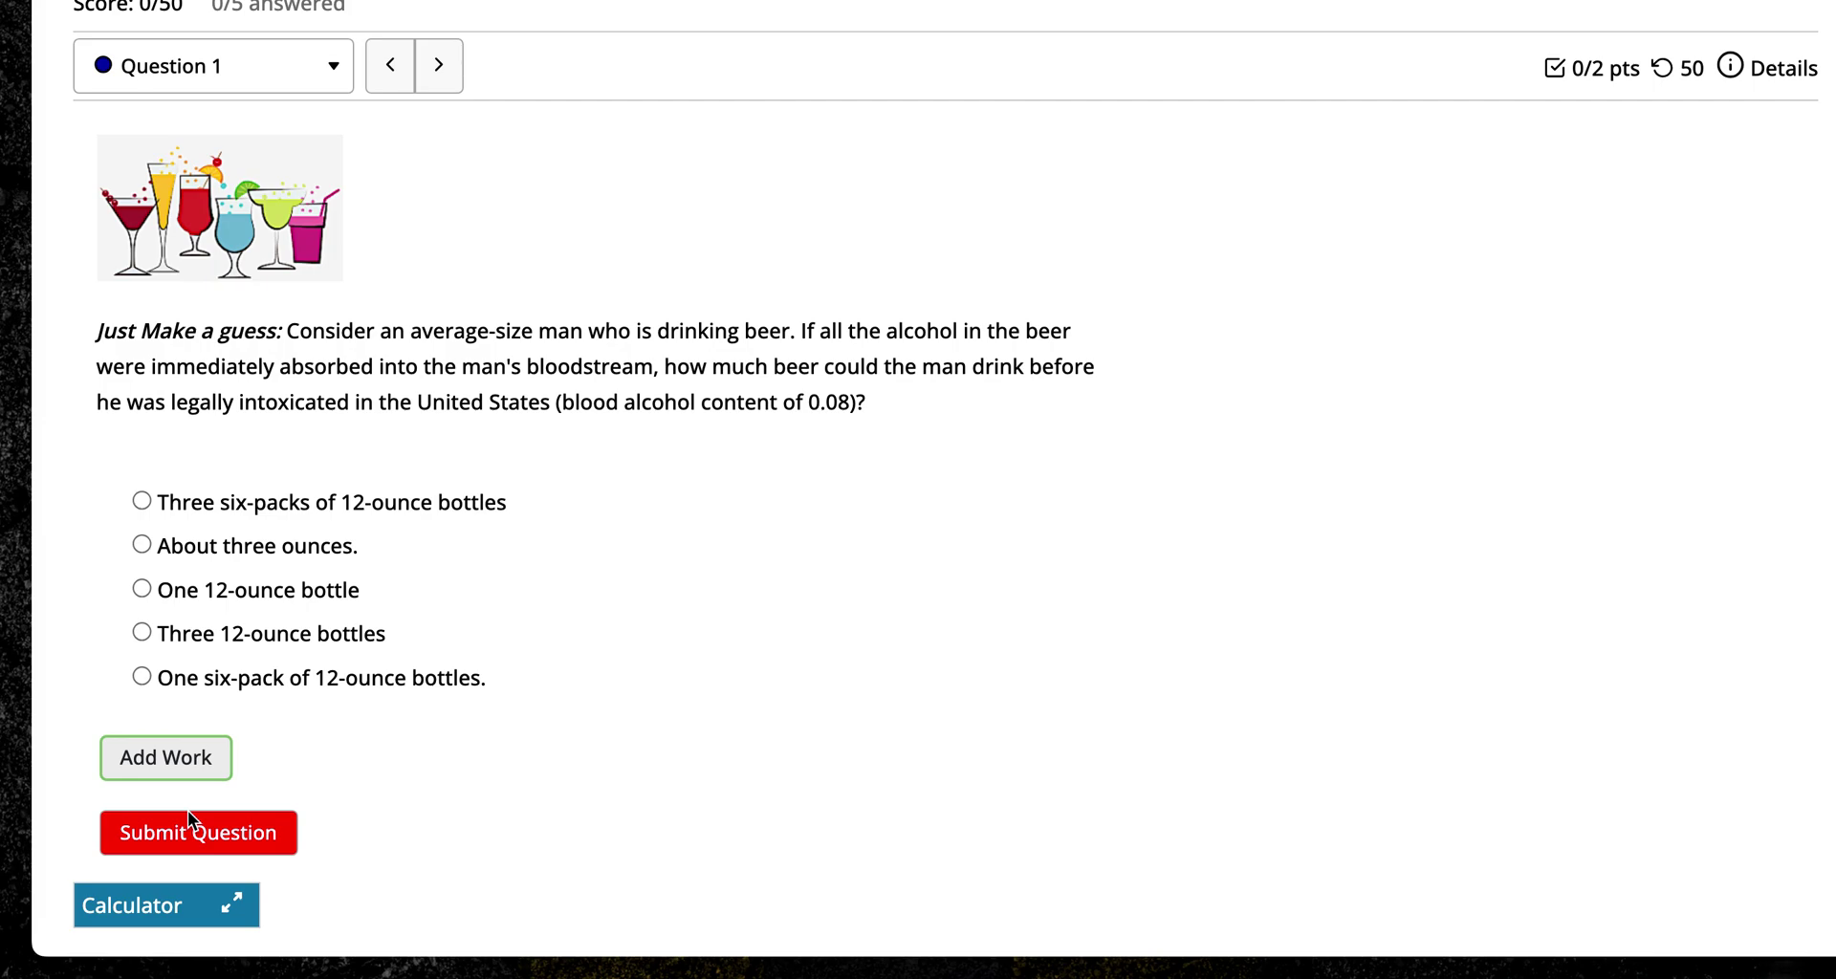
Step: Open the work entry area for Question 1 and enter the line "3000 inches to miles"
left_click(163, 760)
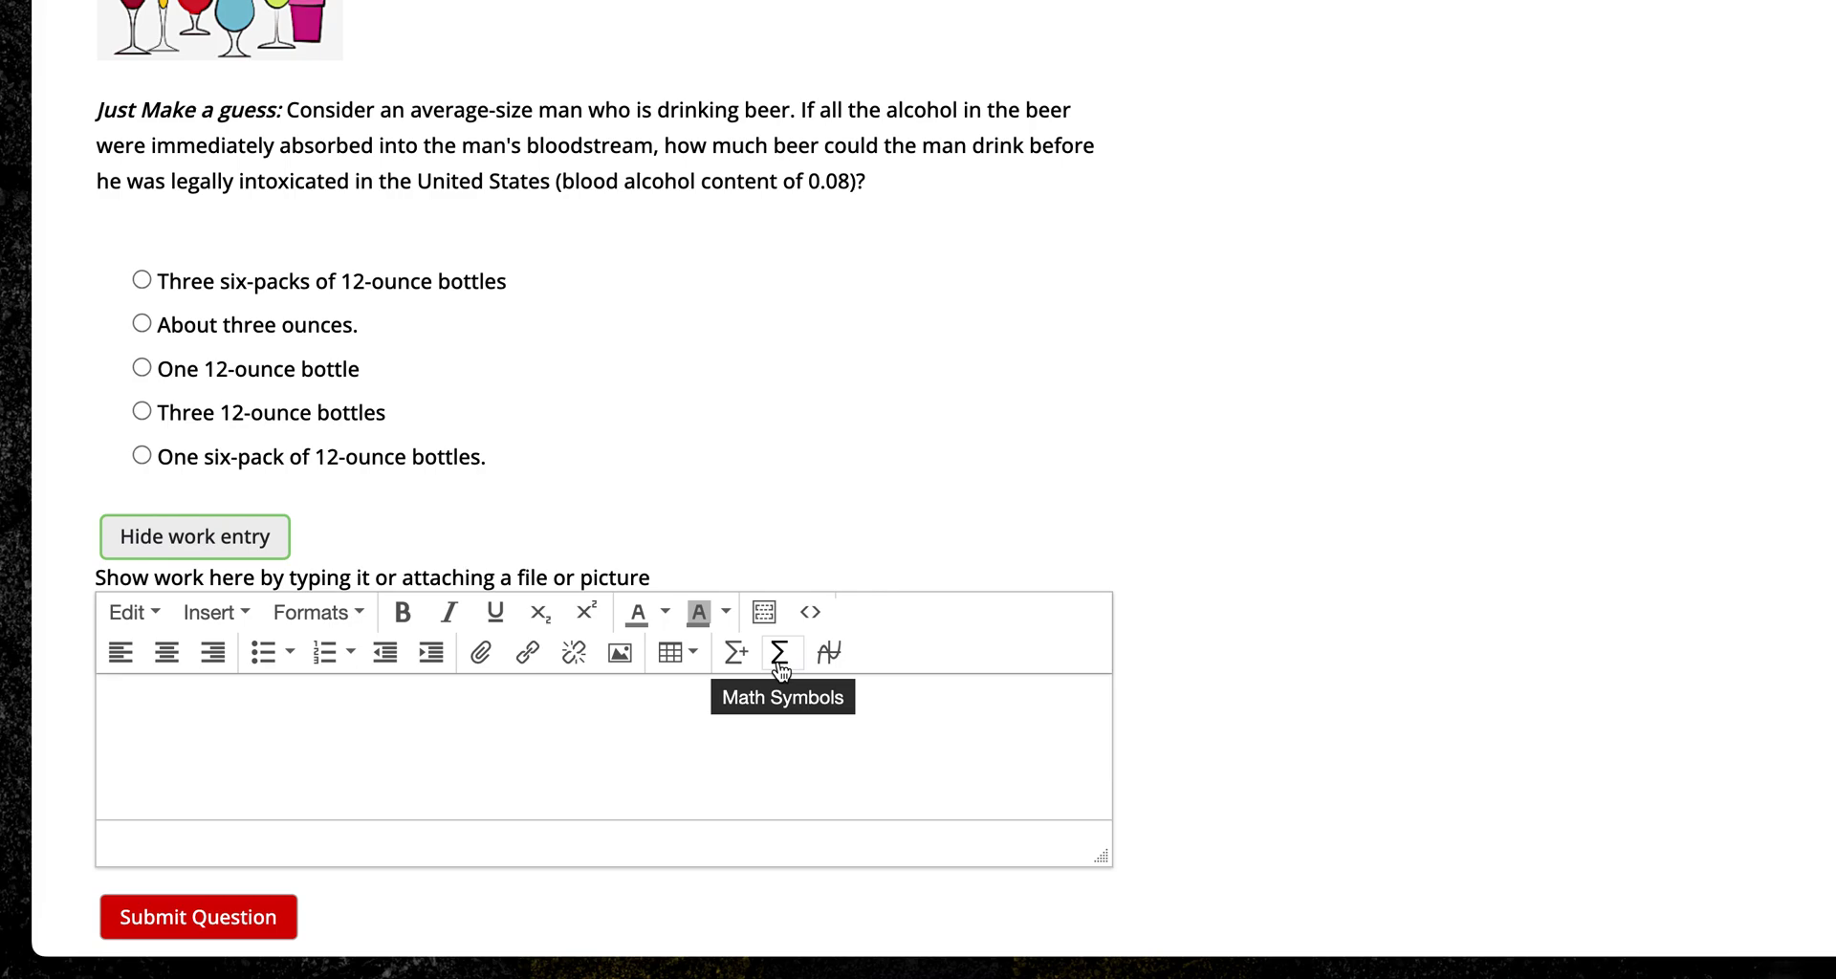
left_click(366, 709)
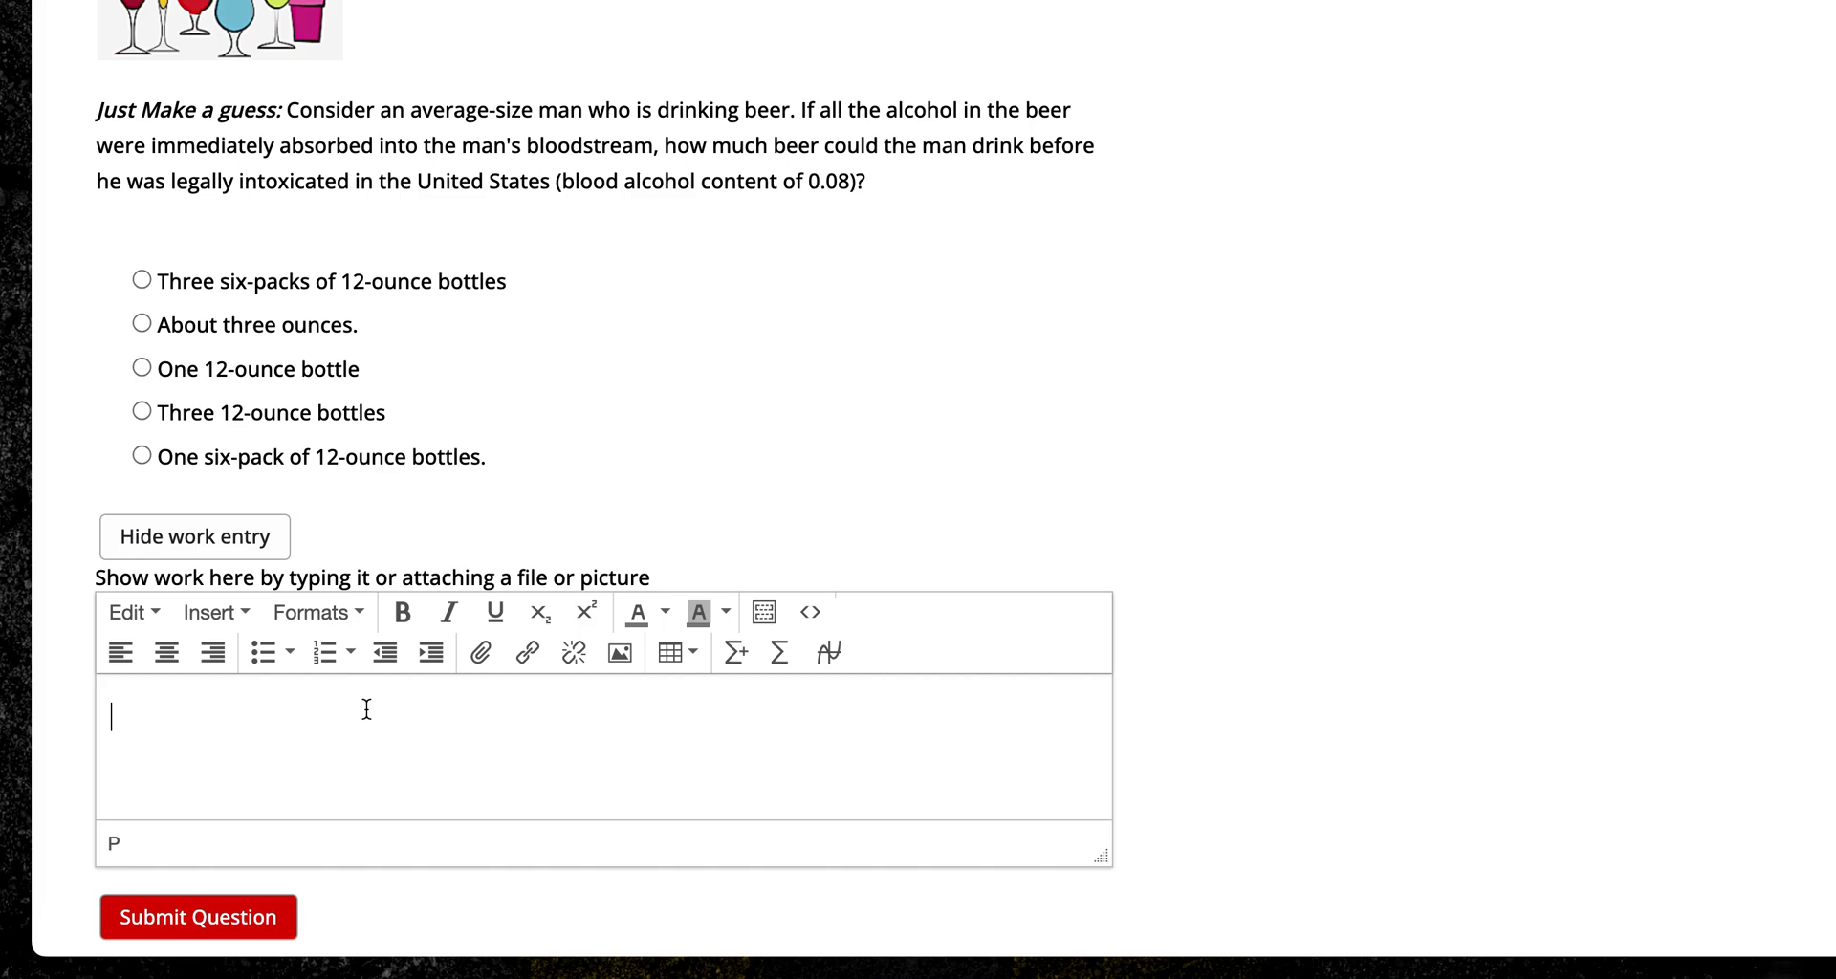
type("3000 inches to miles")
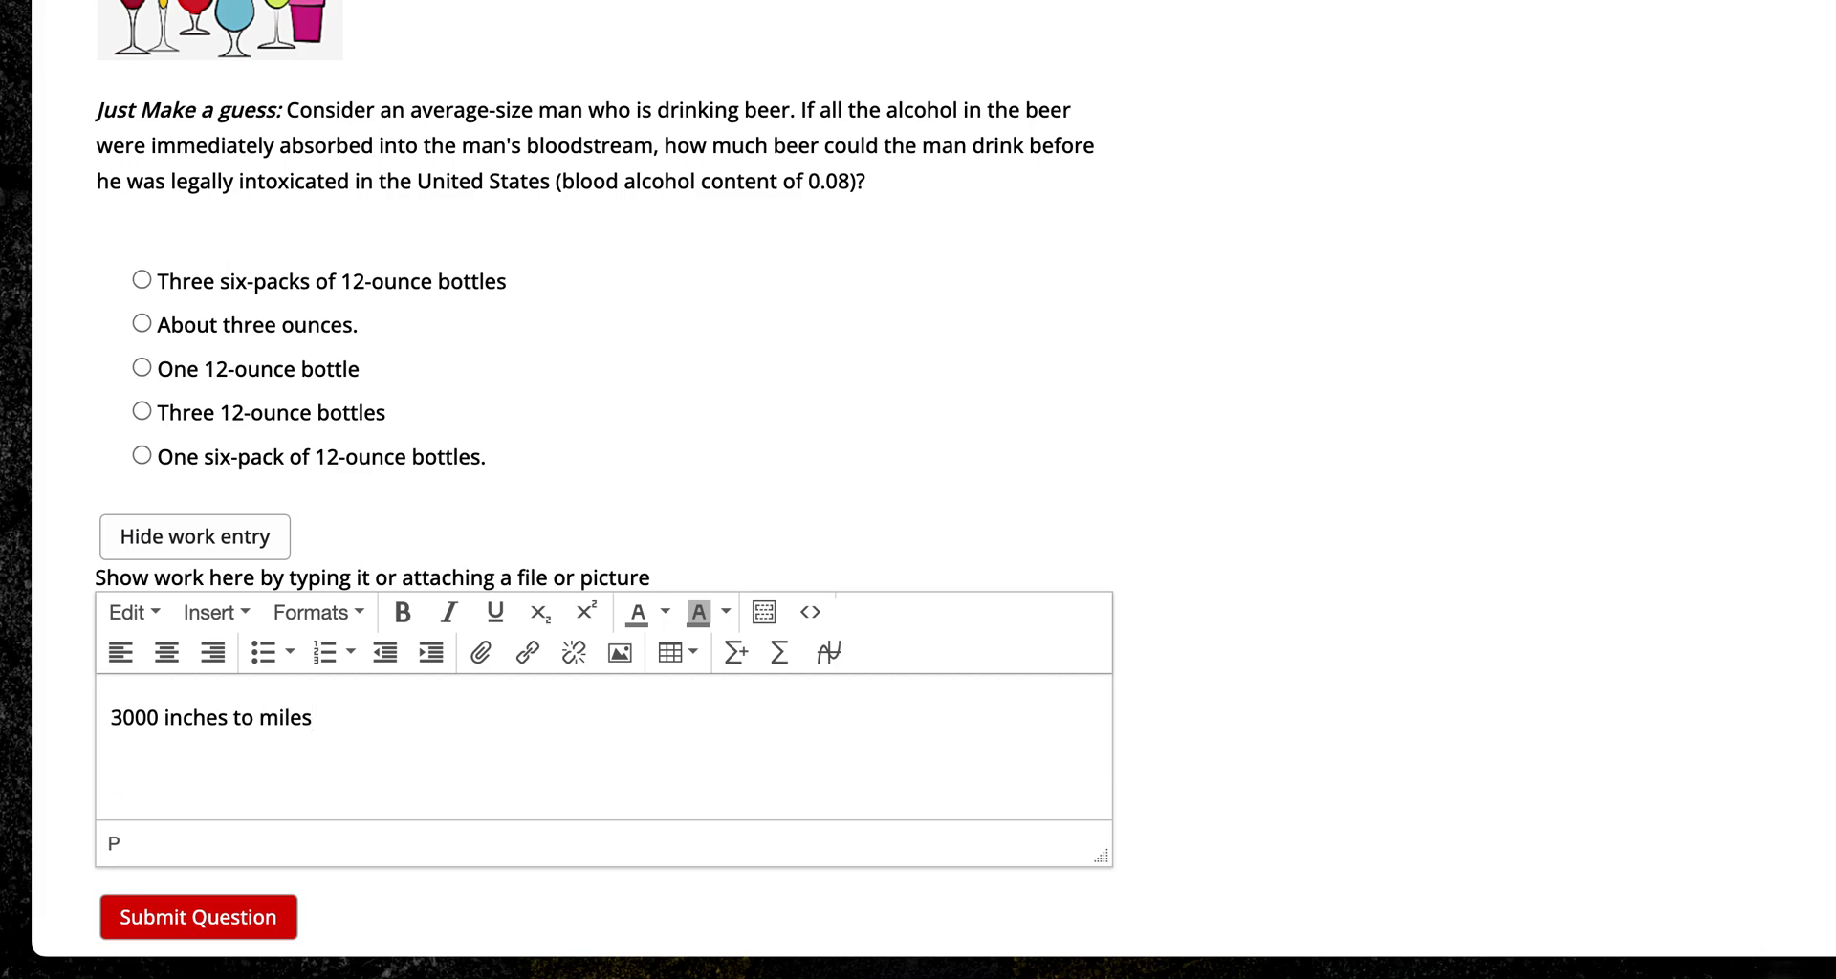
Step: Insert a fraction from the math symbols below the text line, with 3000 as numerator and 1 as denominator
left_click(782, 654)
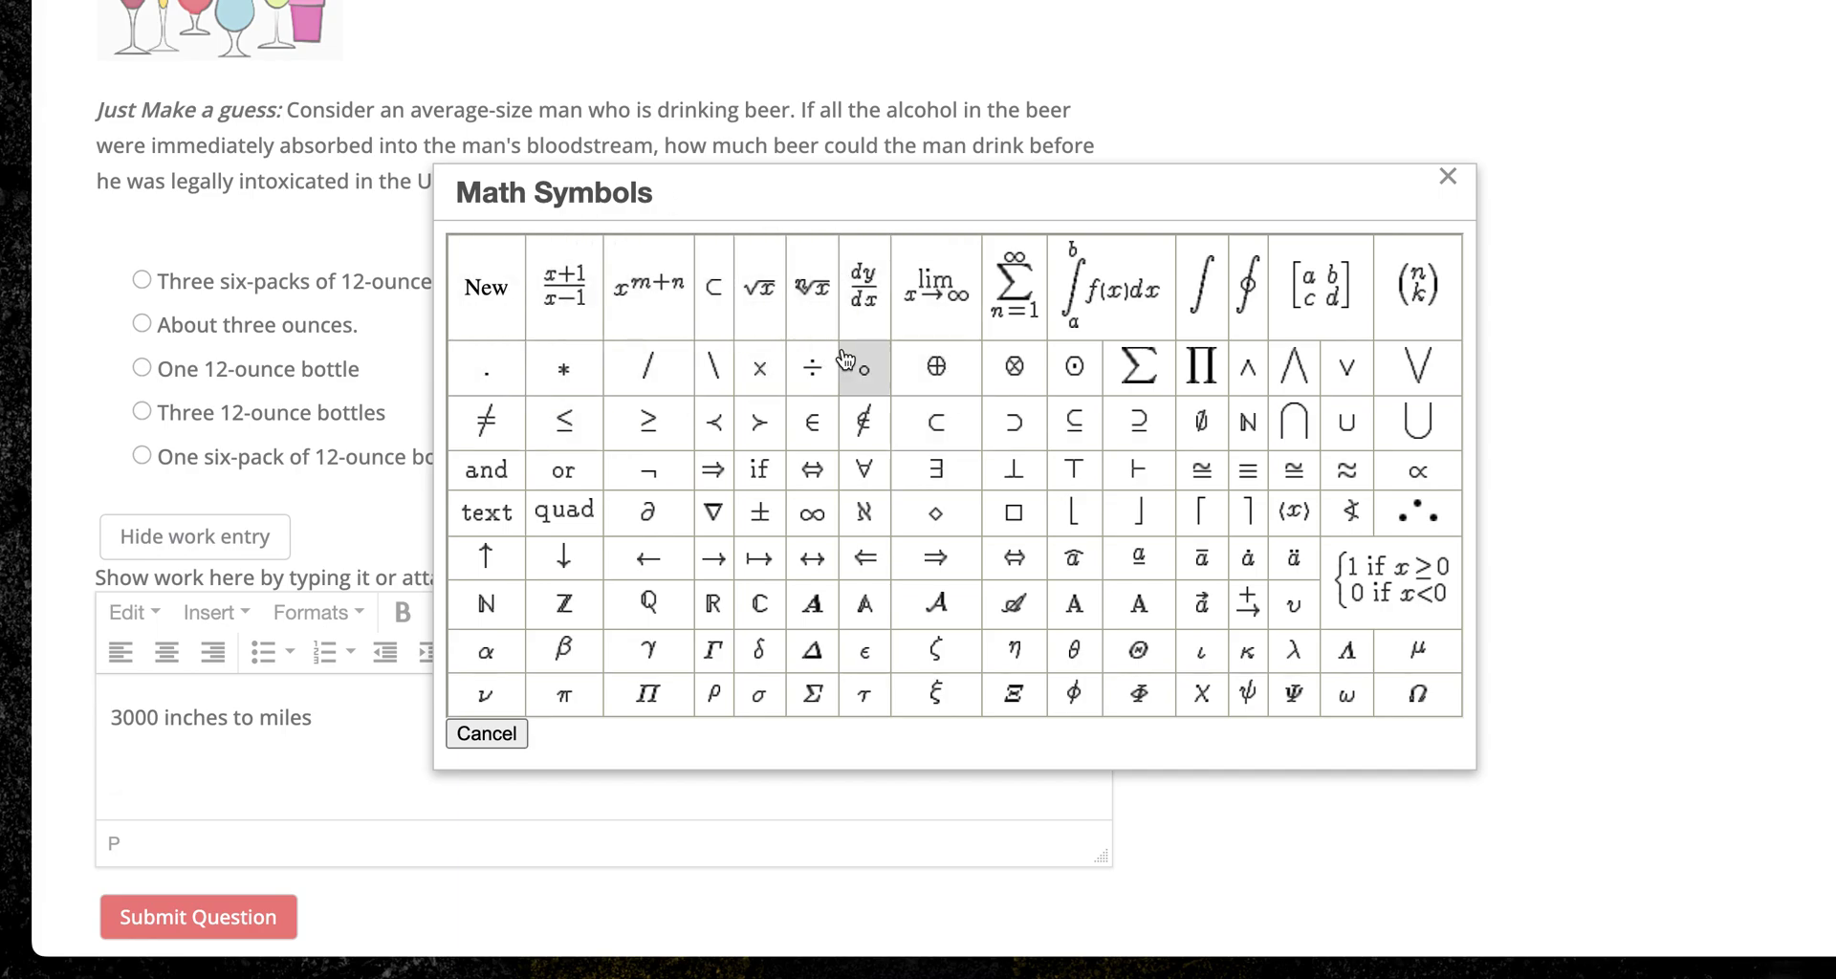
left_click(565, 287)
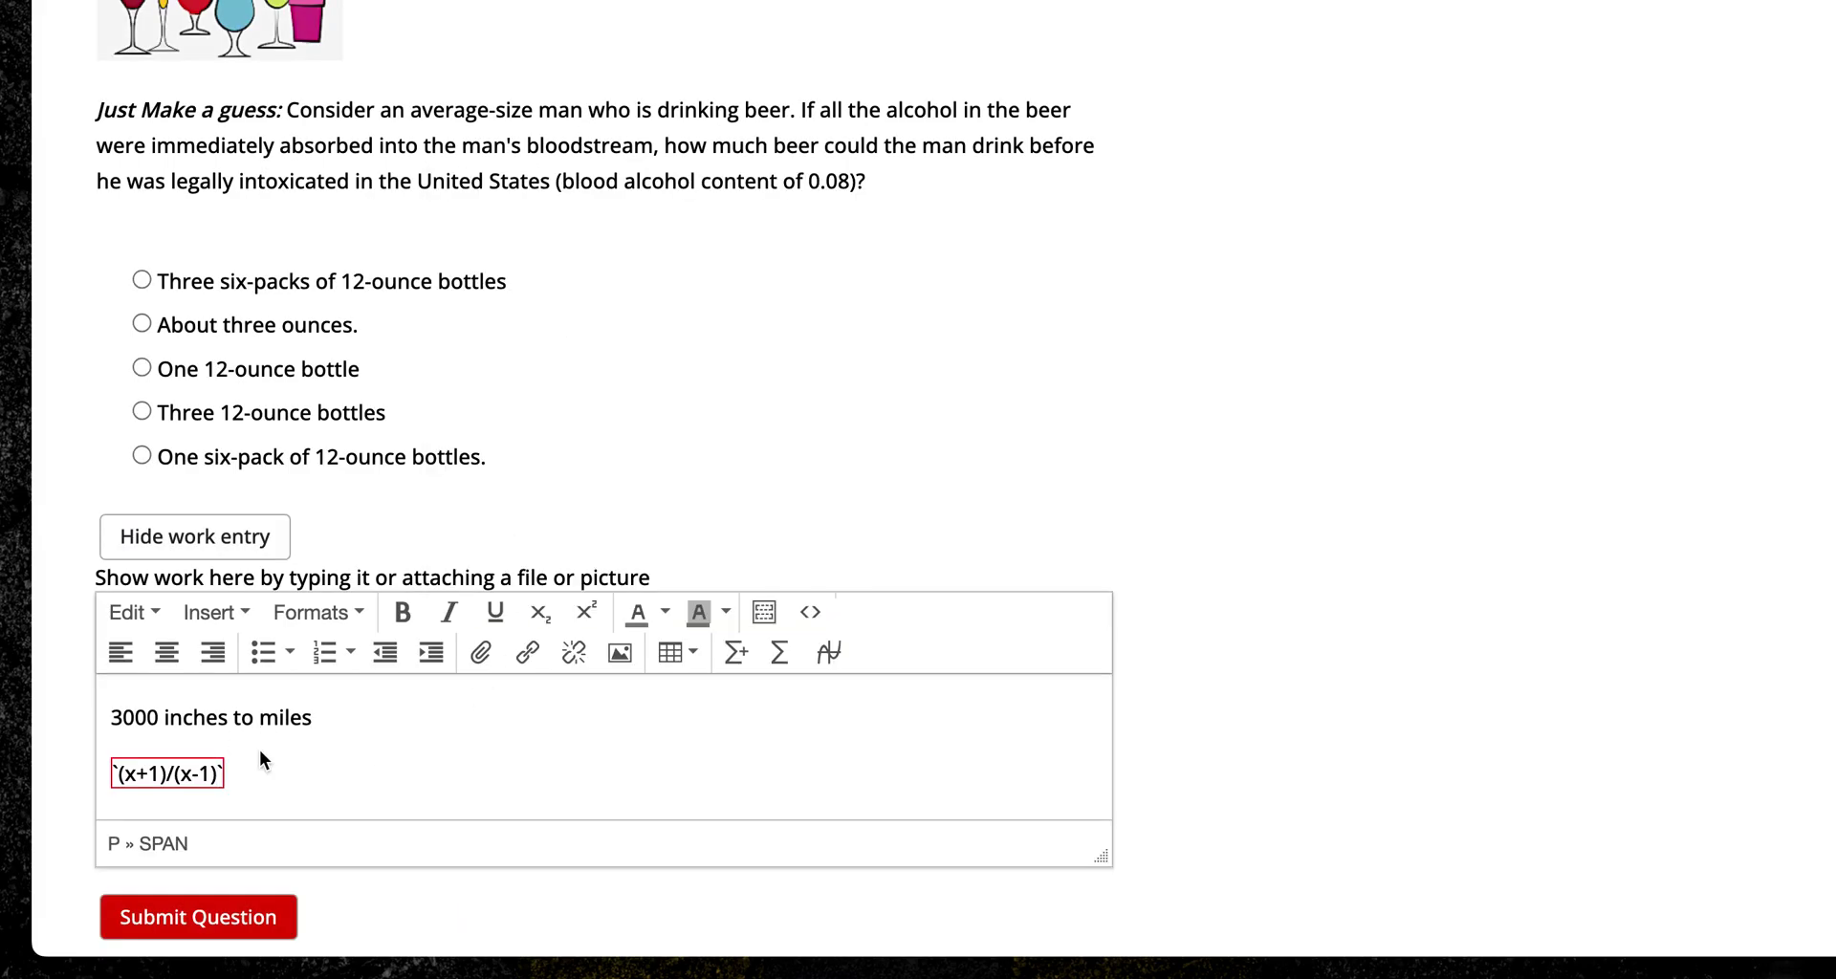
left_click(976, 274)
left_click(141, 770)
key("BackSpace")
key("BackSpace")
key("BackSpace")
type("3000")
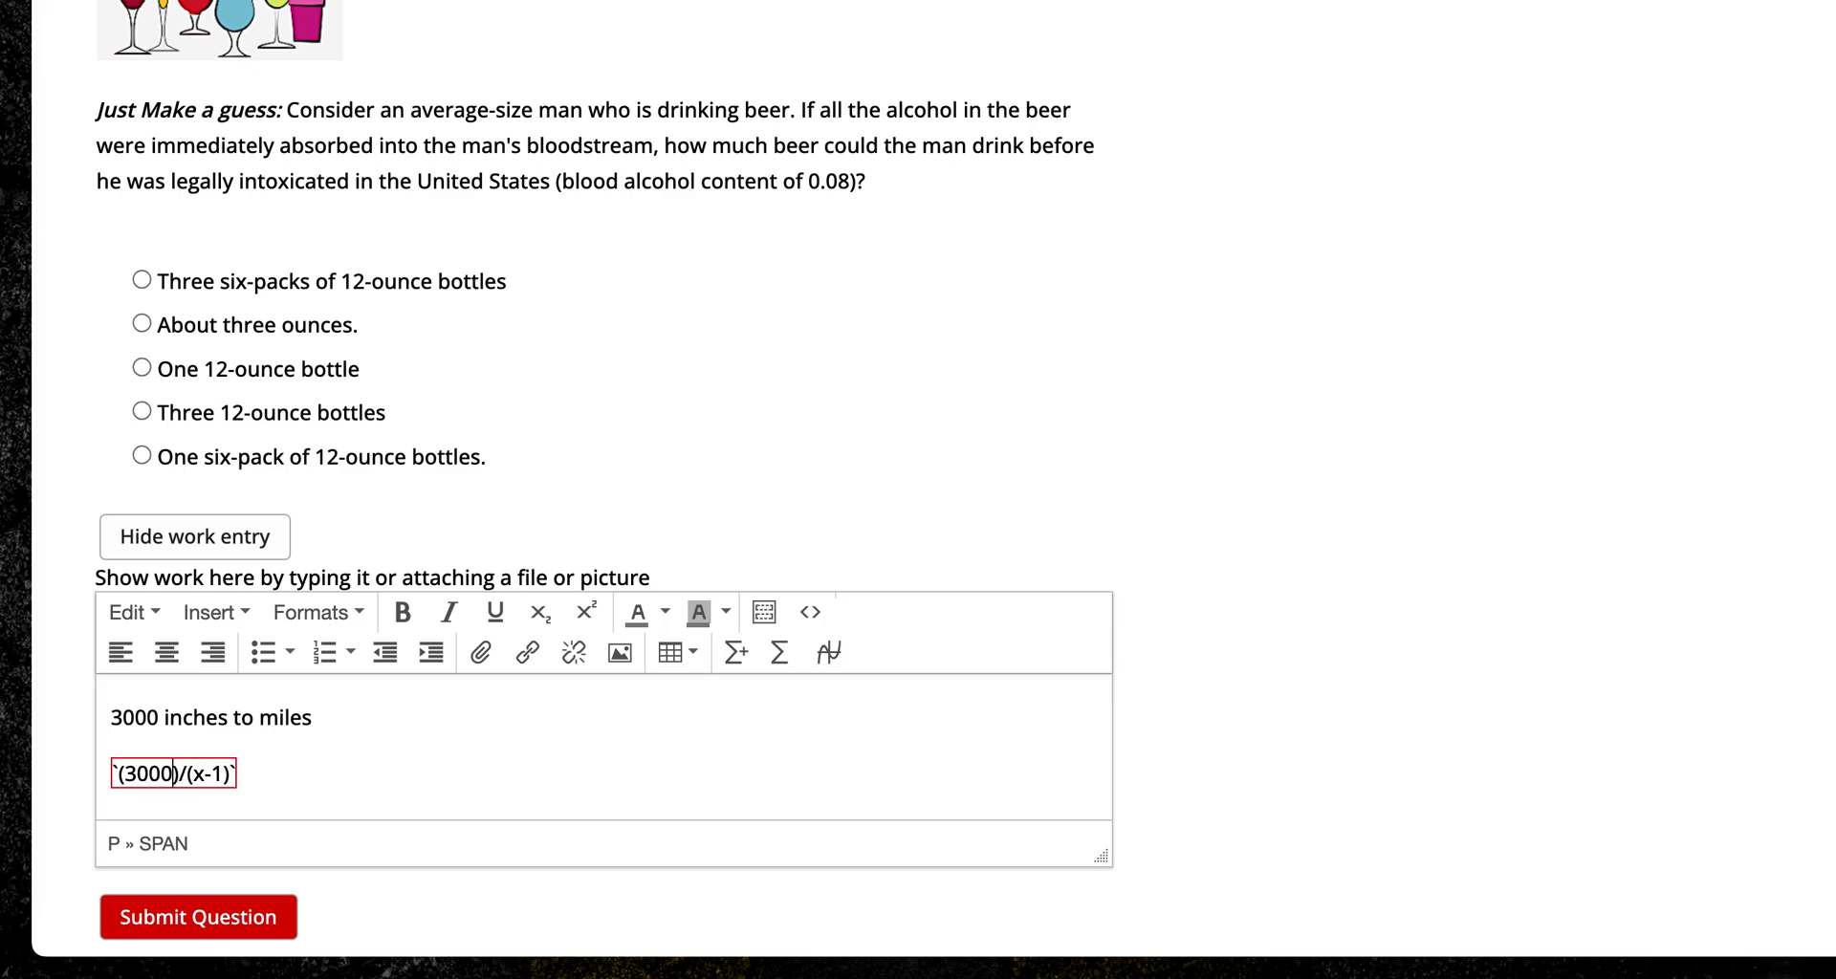
left_click_drag(193, 773, 223, 773)
type("1")
left_click(339, 775)
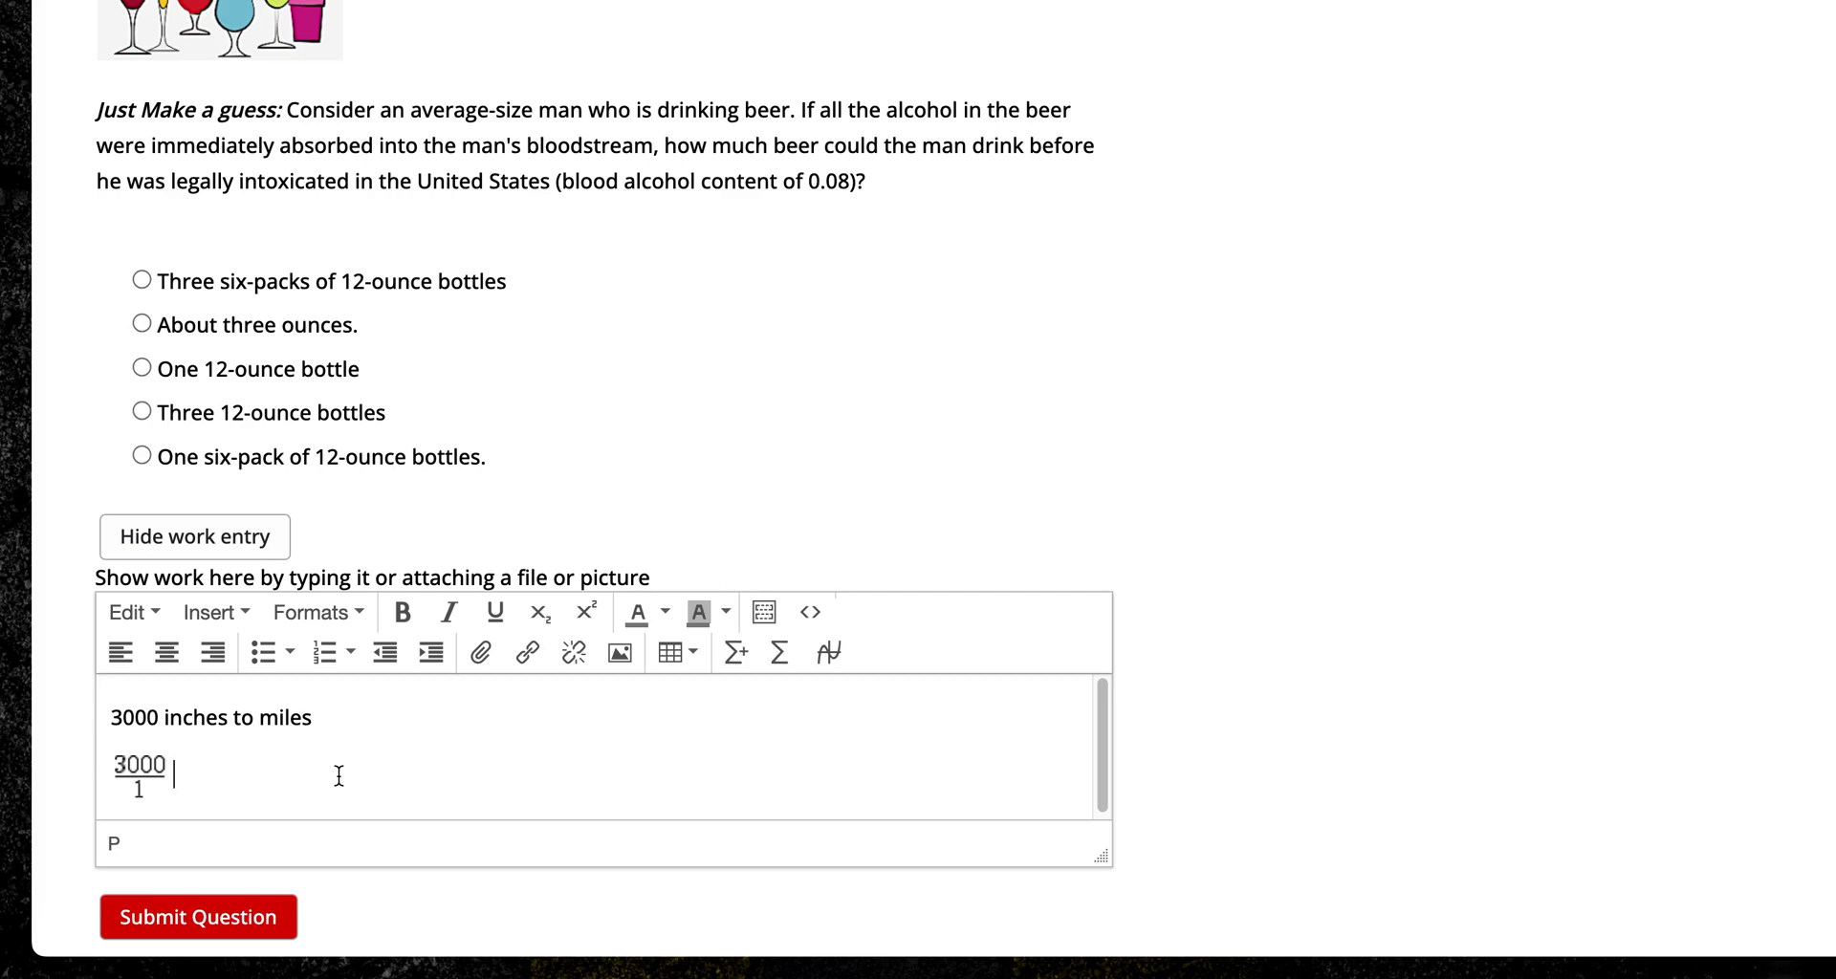
Step: Try adding the unit "inches" directly after 3000 in the fraction's numerator
left_click(138, 771)
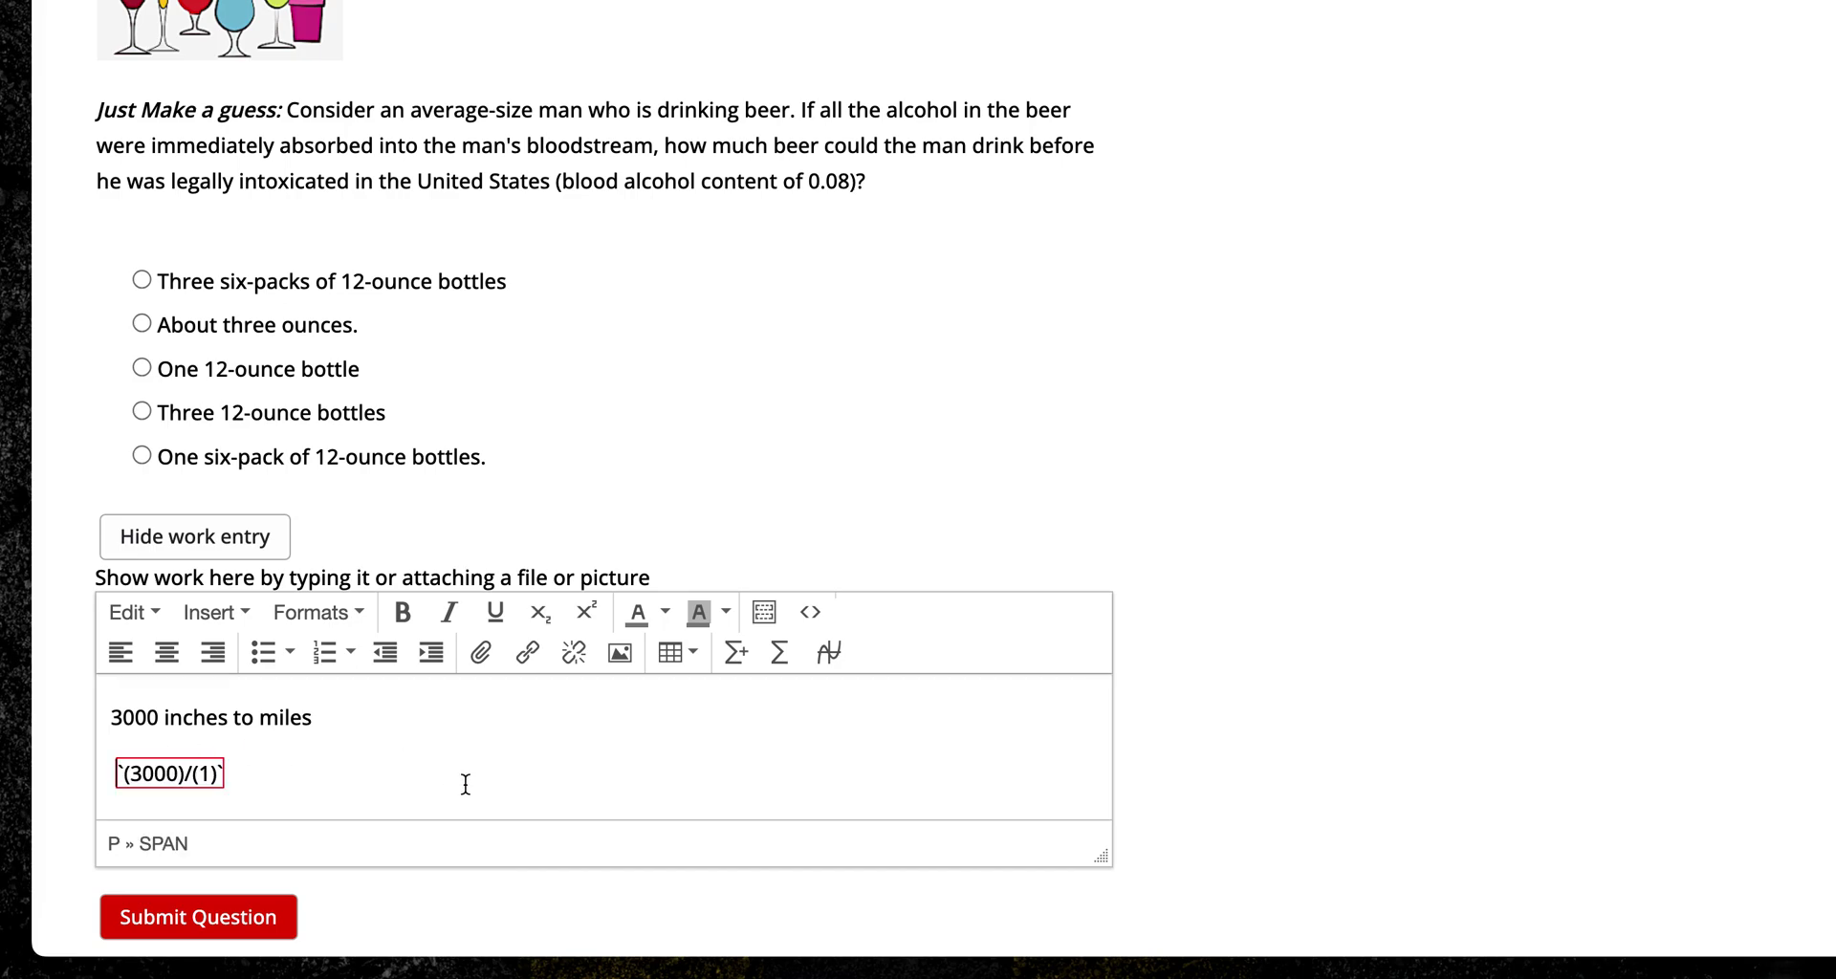
left_click(175, 774)
type(".")
key("BackSpace")
key("BackSpace")
type("inches")
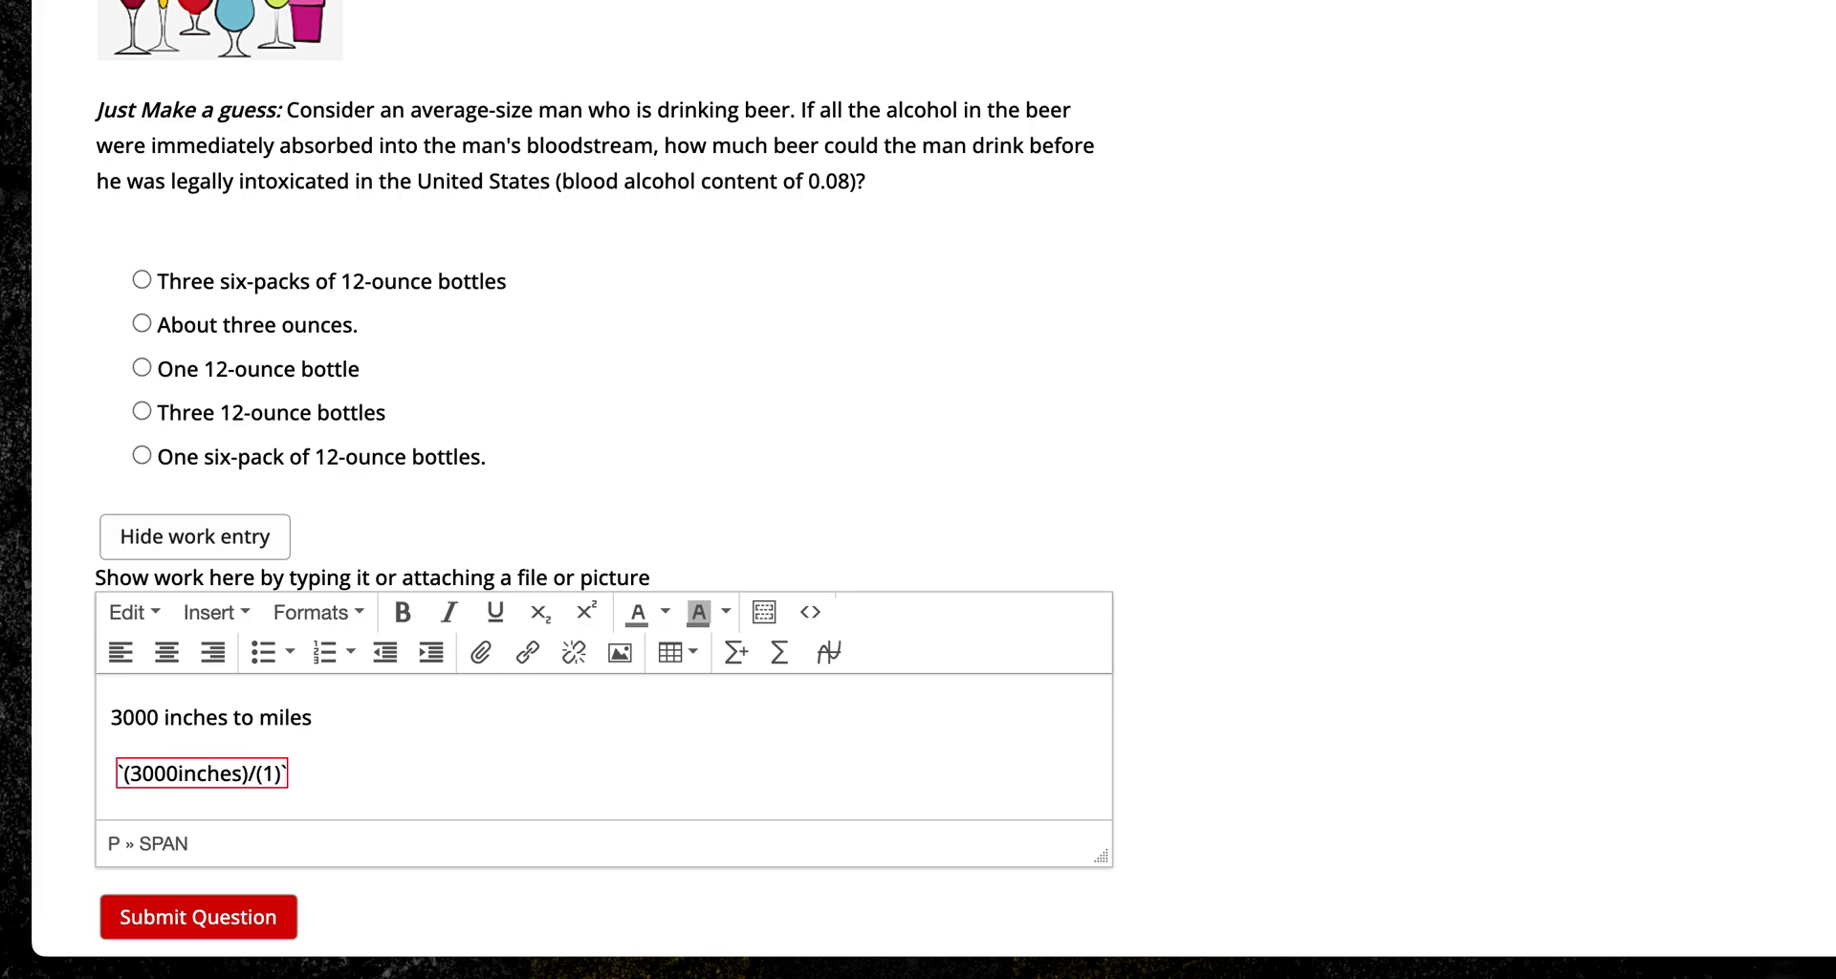
Step: Try shortening the numerator's unit to plain "in", separated from 3000 by a space
left_click(178, 775)
key("Right")
key("Right")
key("Right")
key("Right")
key("Right")
key("Right")
key("BackSpace")
key("BackSpace")
key("BackSpace")
key("BackSpace")
key("BackSpace")
type("n")
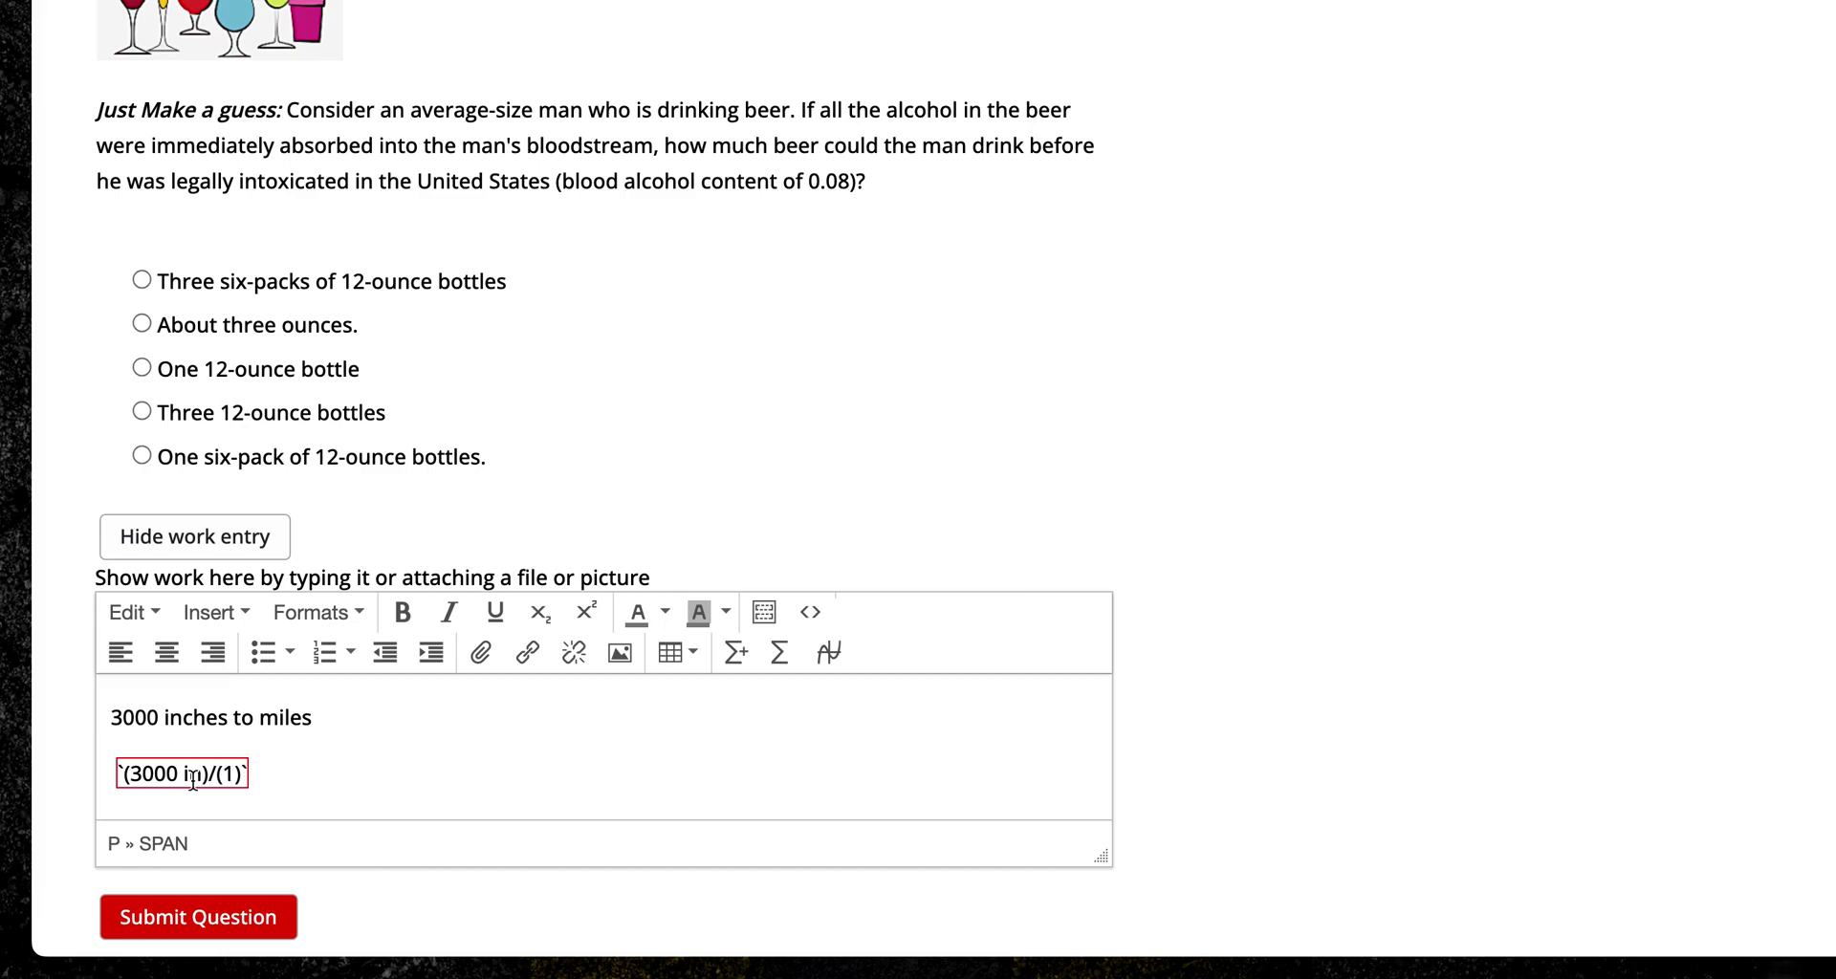
left_click(324, 757)
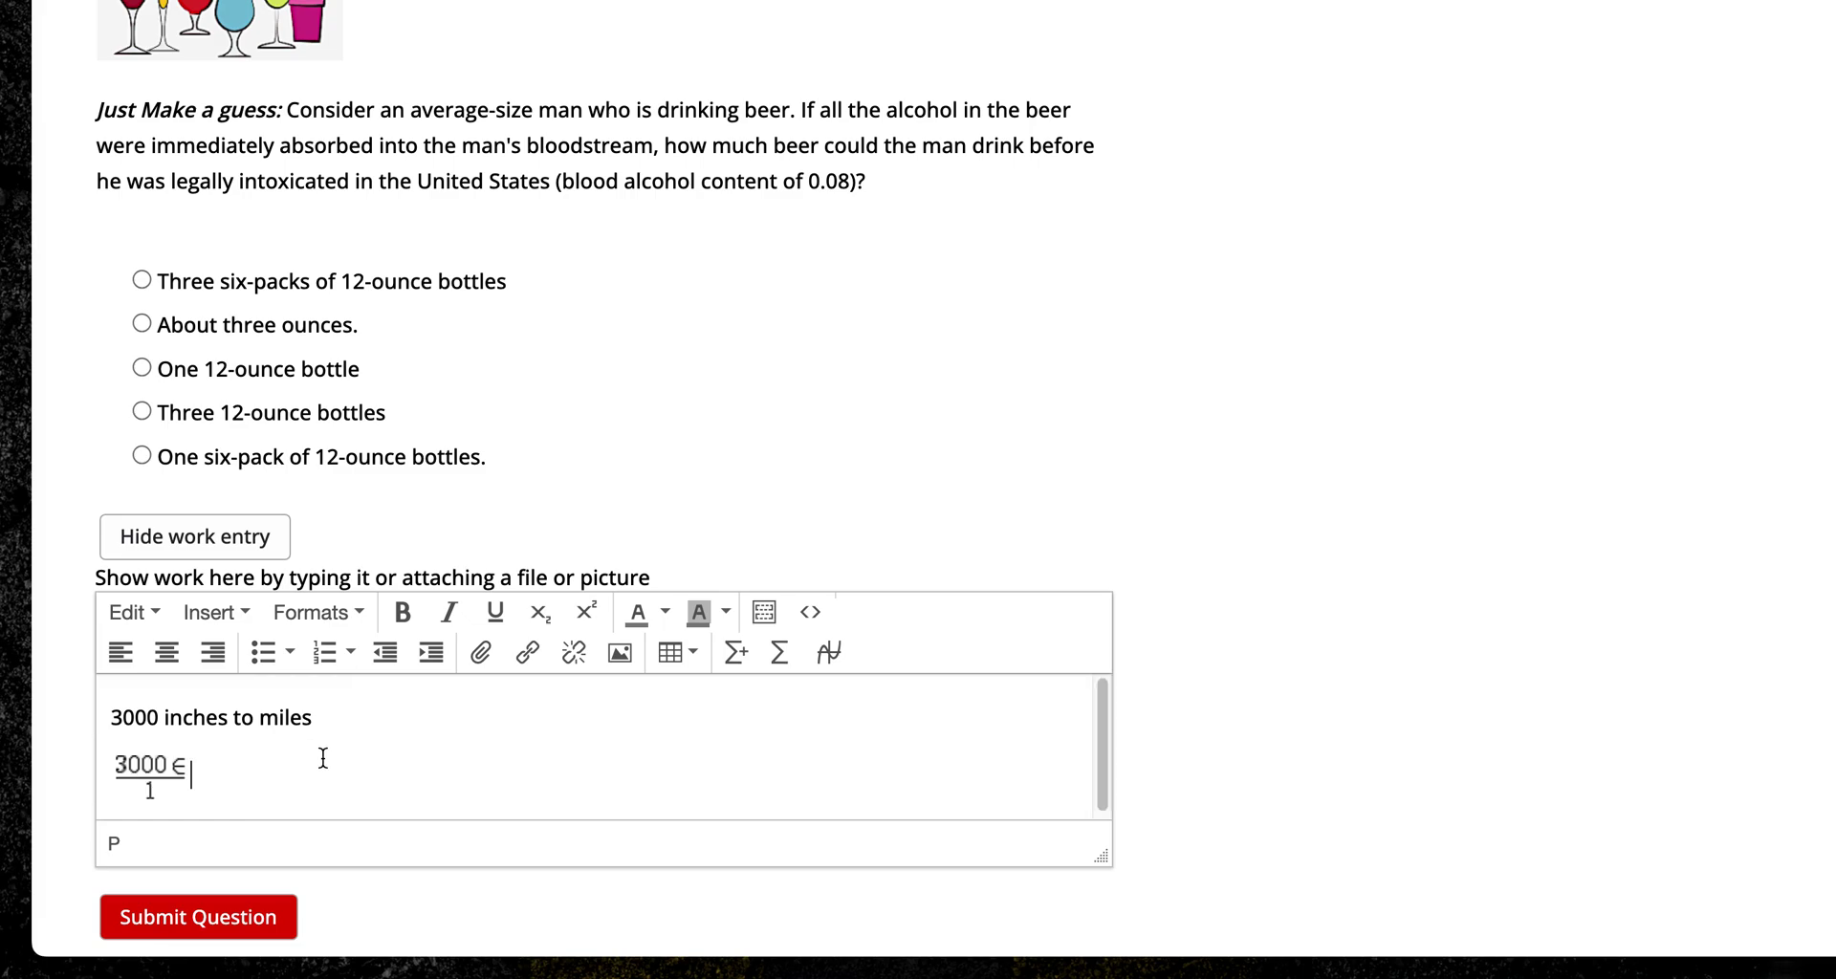
Step: Replace the plain unit after 3000 with a text element from the math symbols reading "in"
left_click(163, 775)
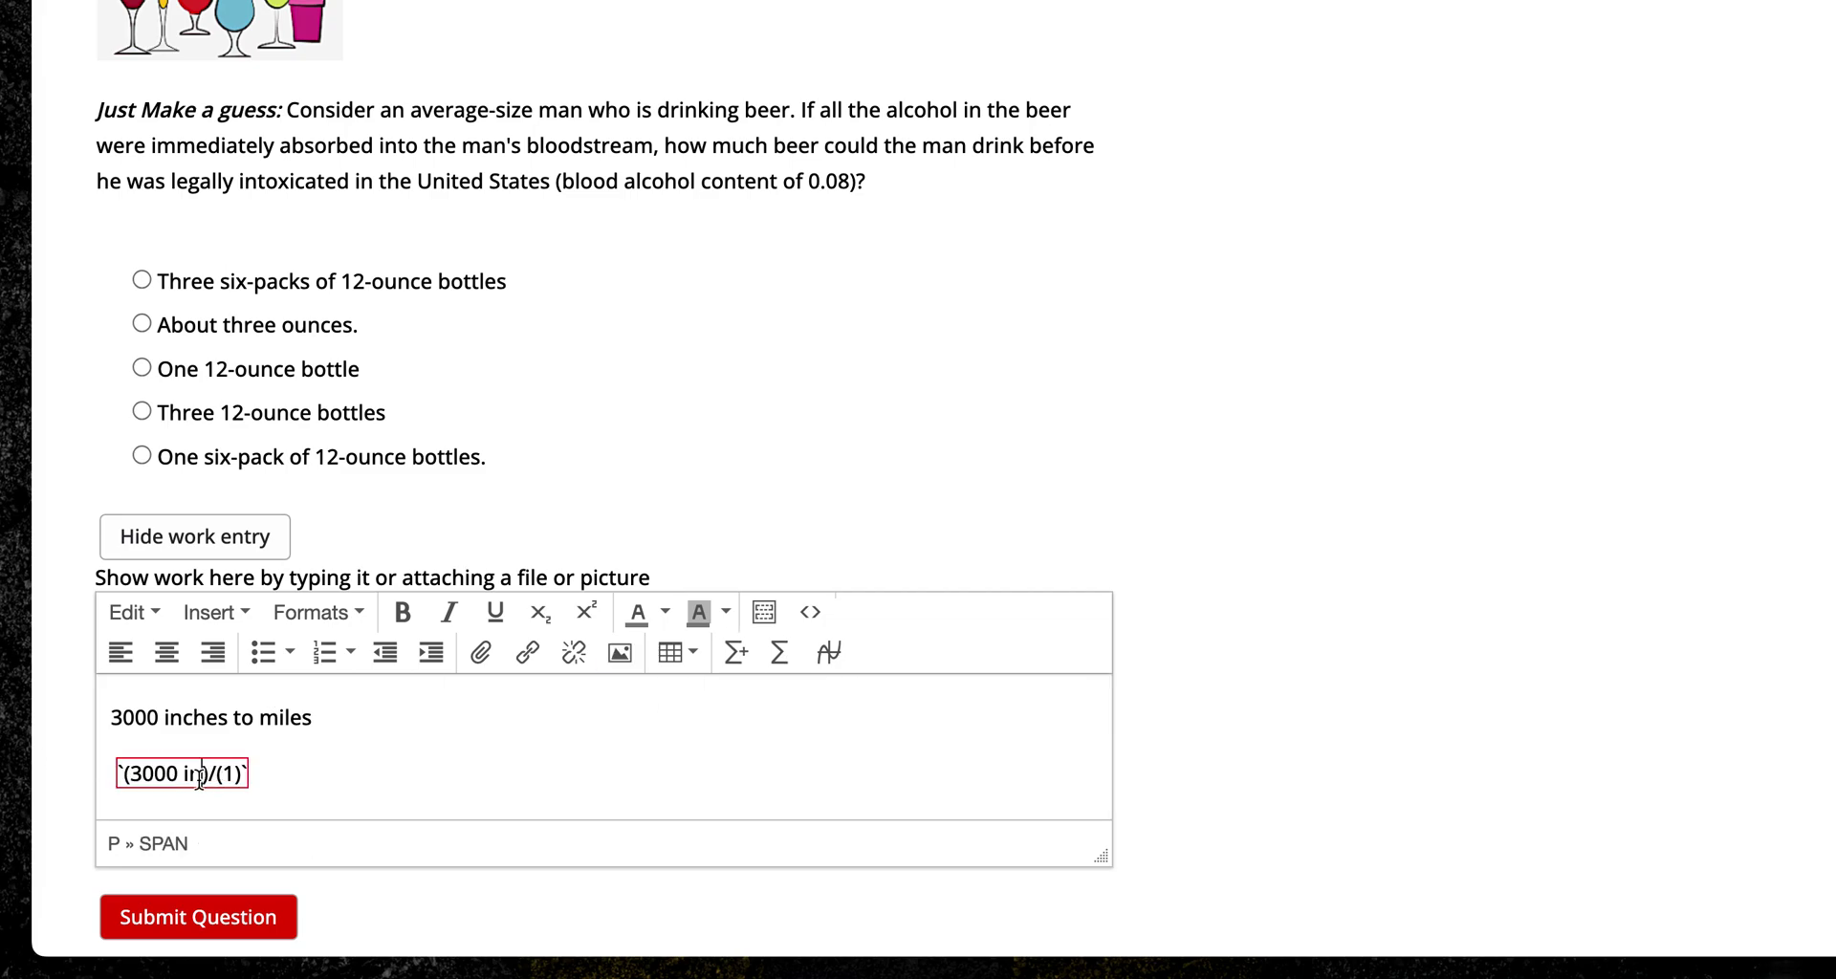
key("BackSpace")
key("BackSpace")
left_click(782, 654)
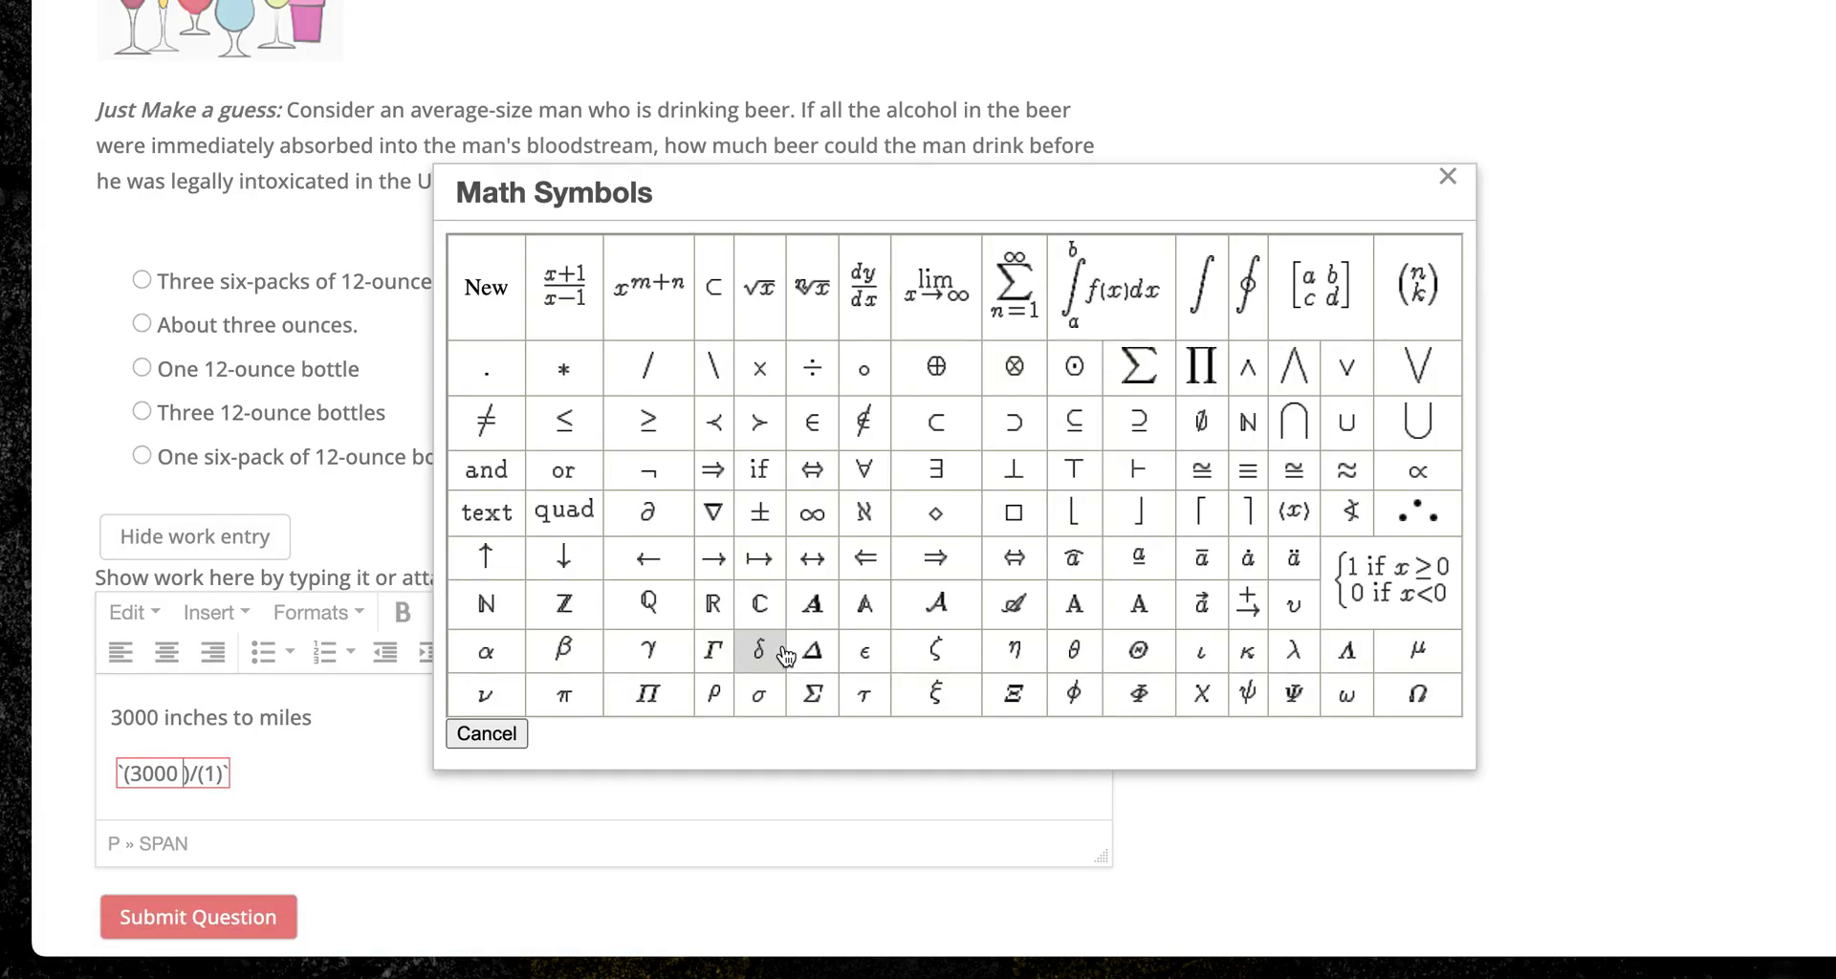
left_click(486, 512)
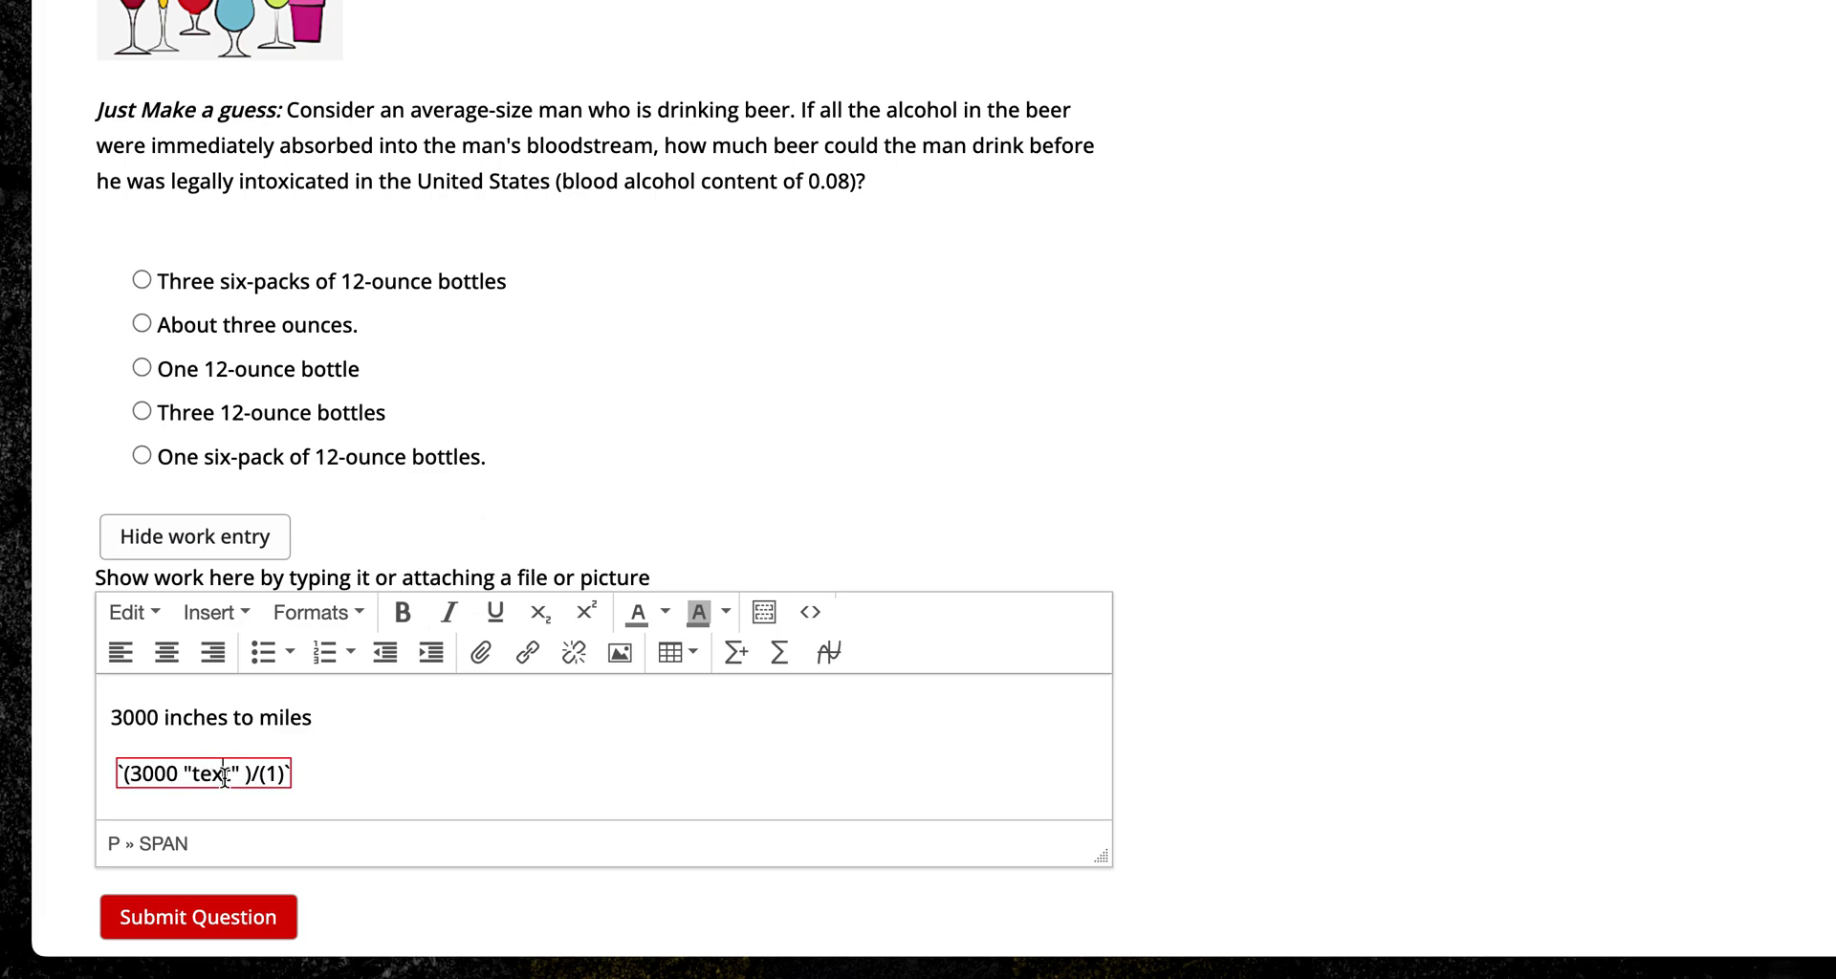
left_click_drag(192, 776, 233, 777)
type("in")
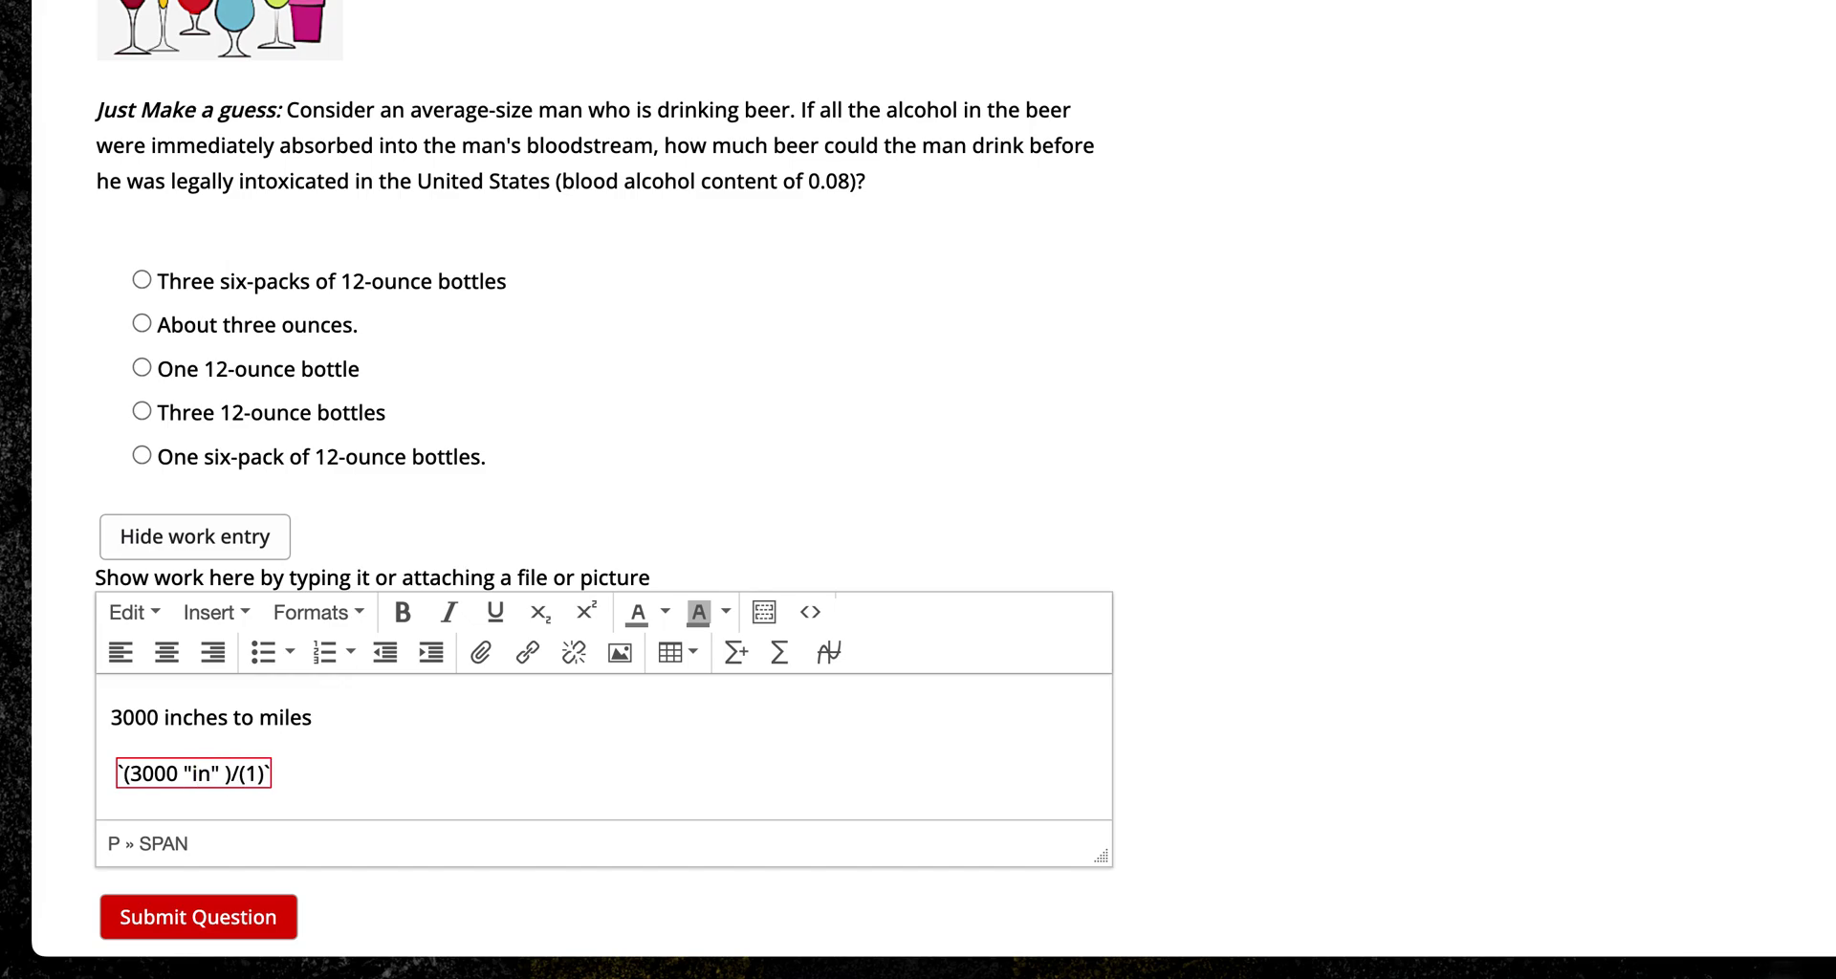
left_click(485, 755)
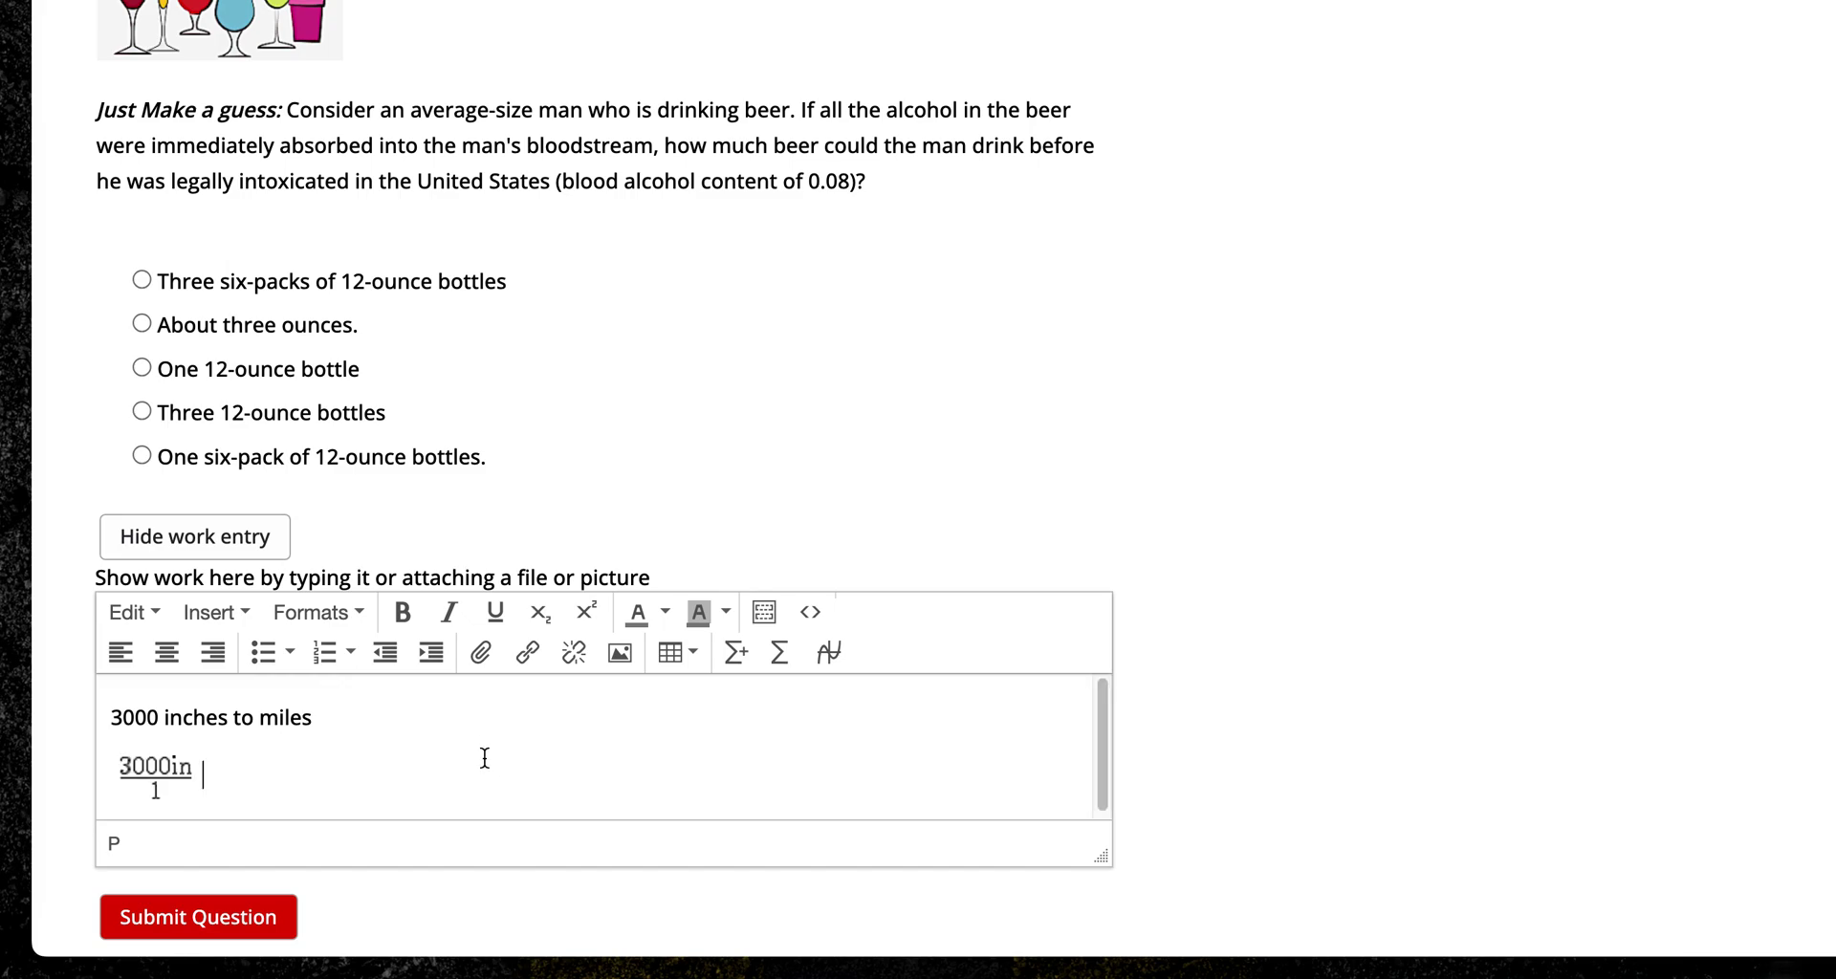
Step: Add a single x as the multiplication sign after the first fraction, within the same math expression
left_click(166, 772)
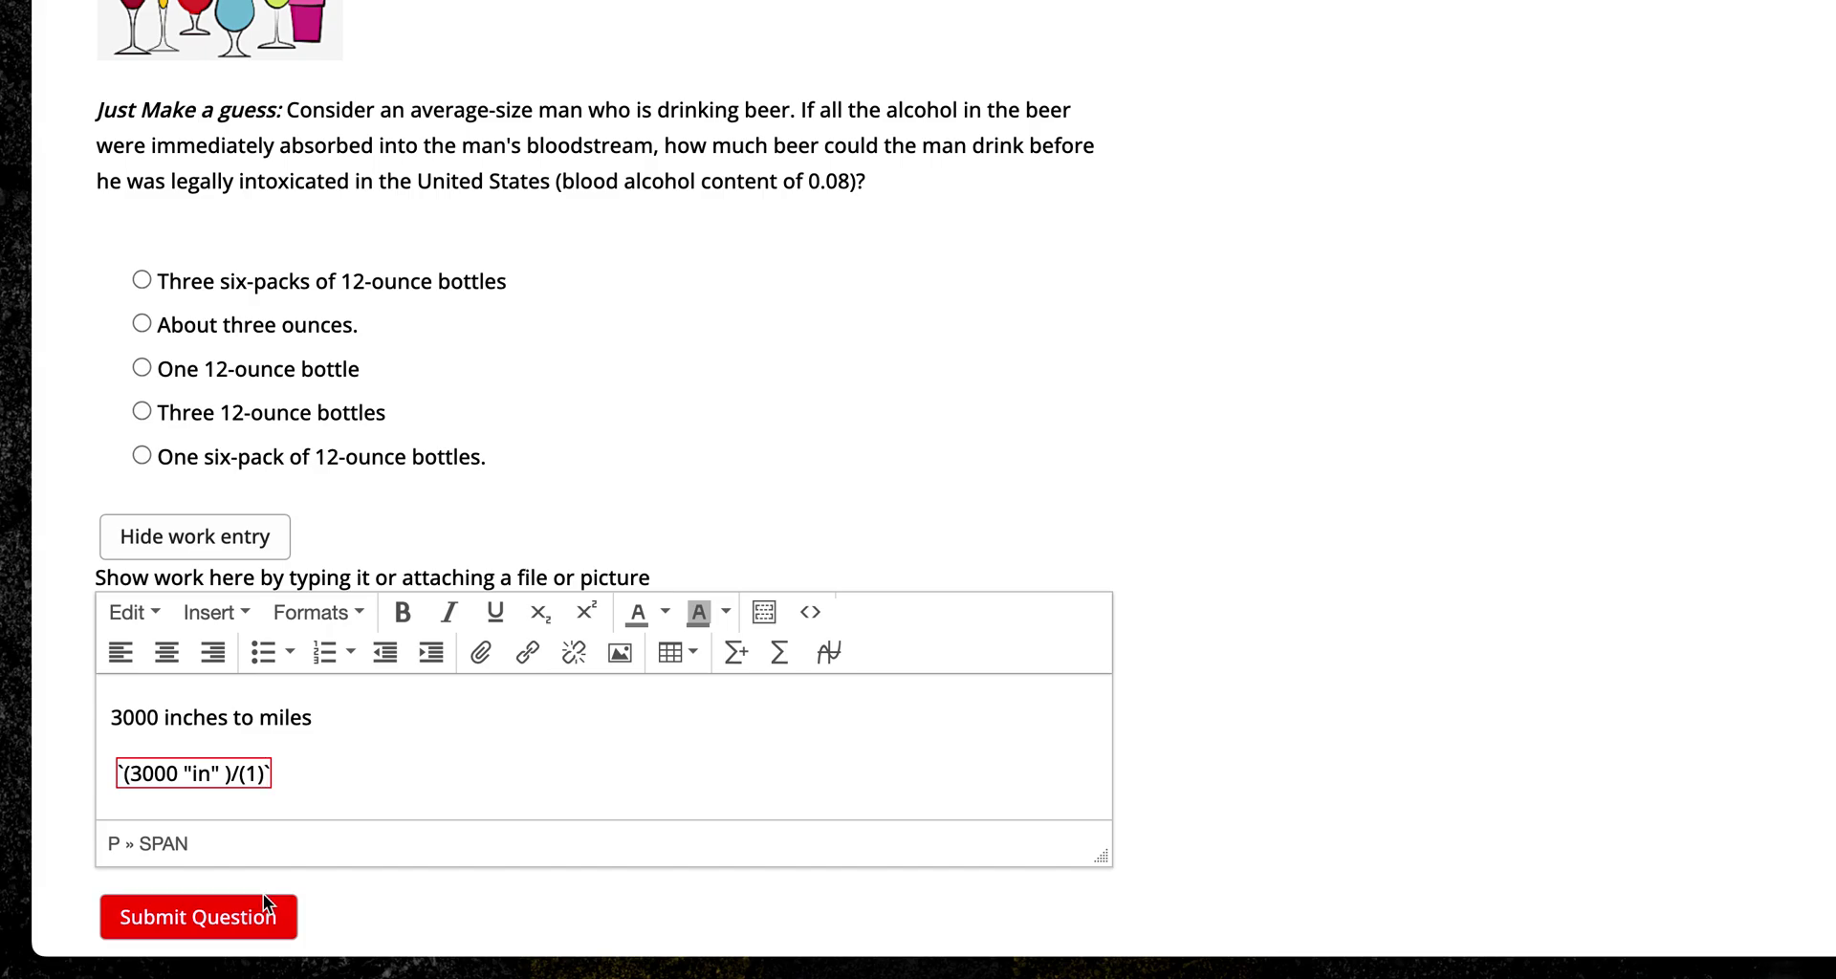
left_click(780, 654)
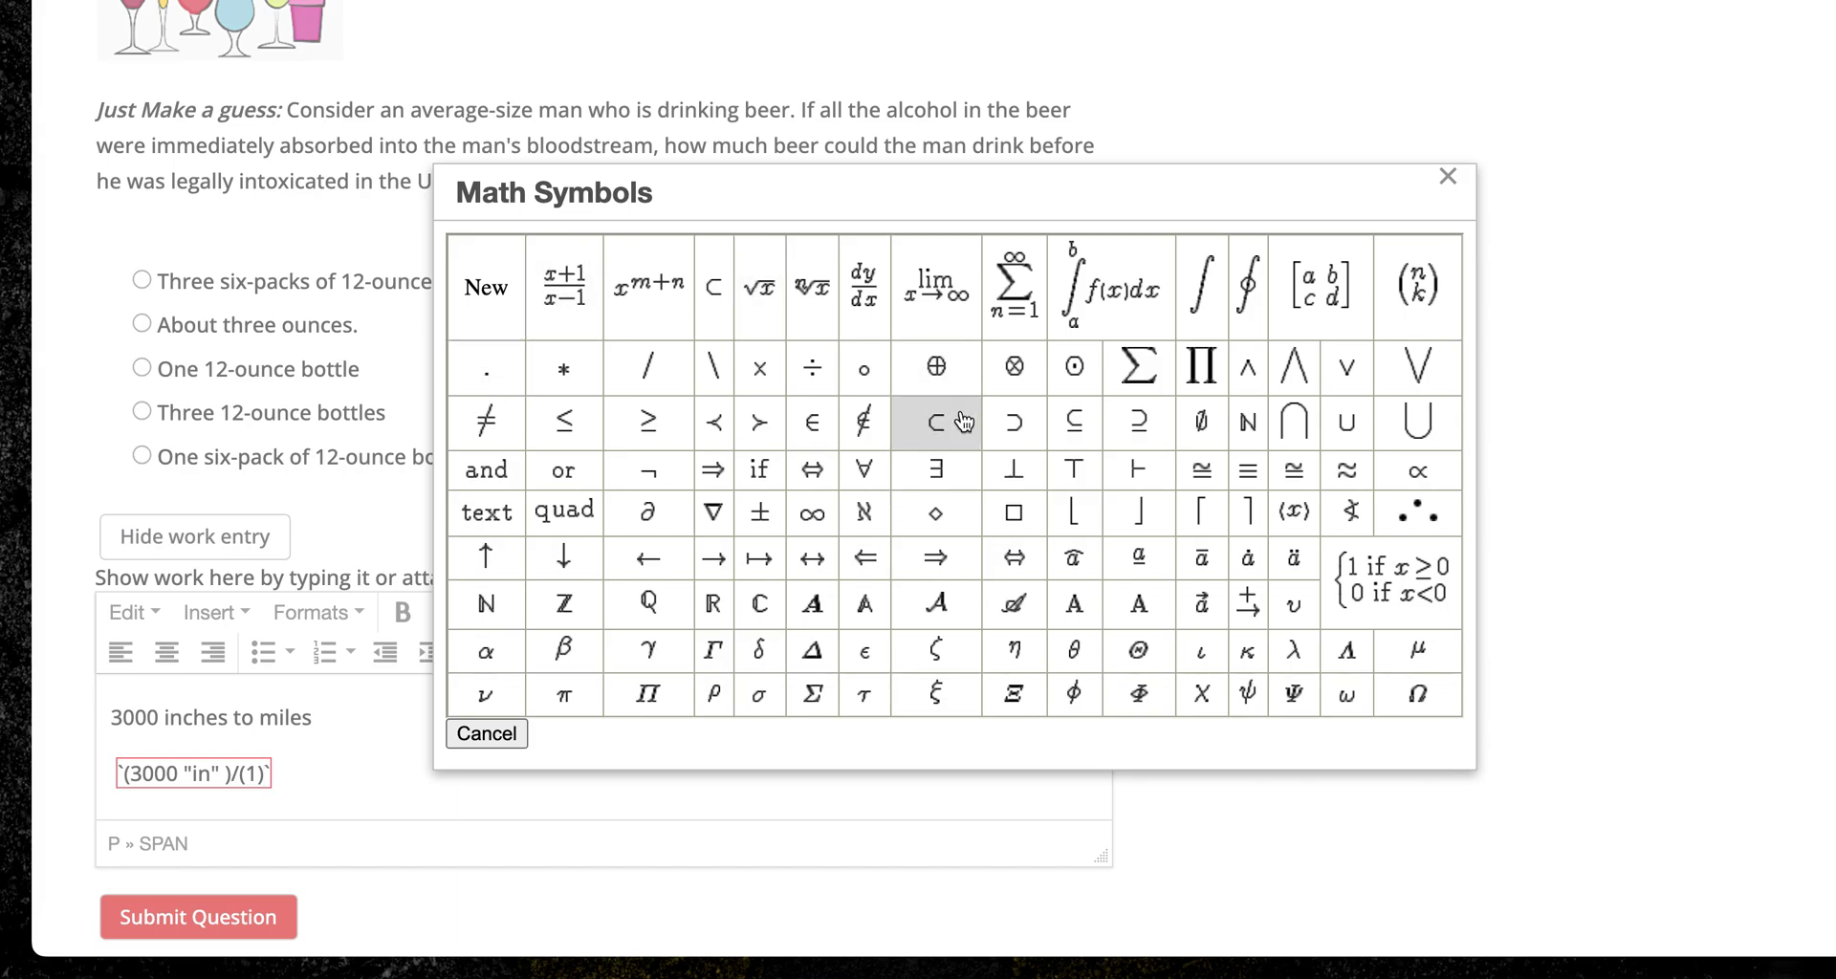
left_click(760, 369)
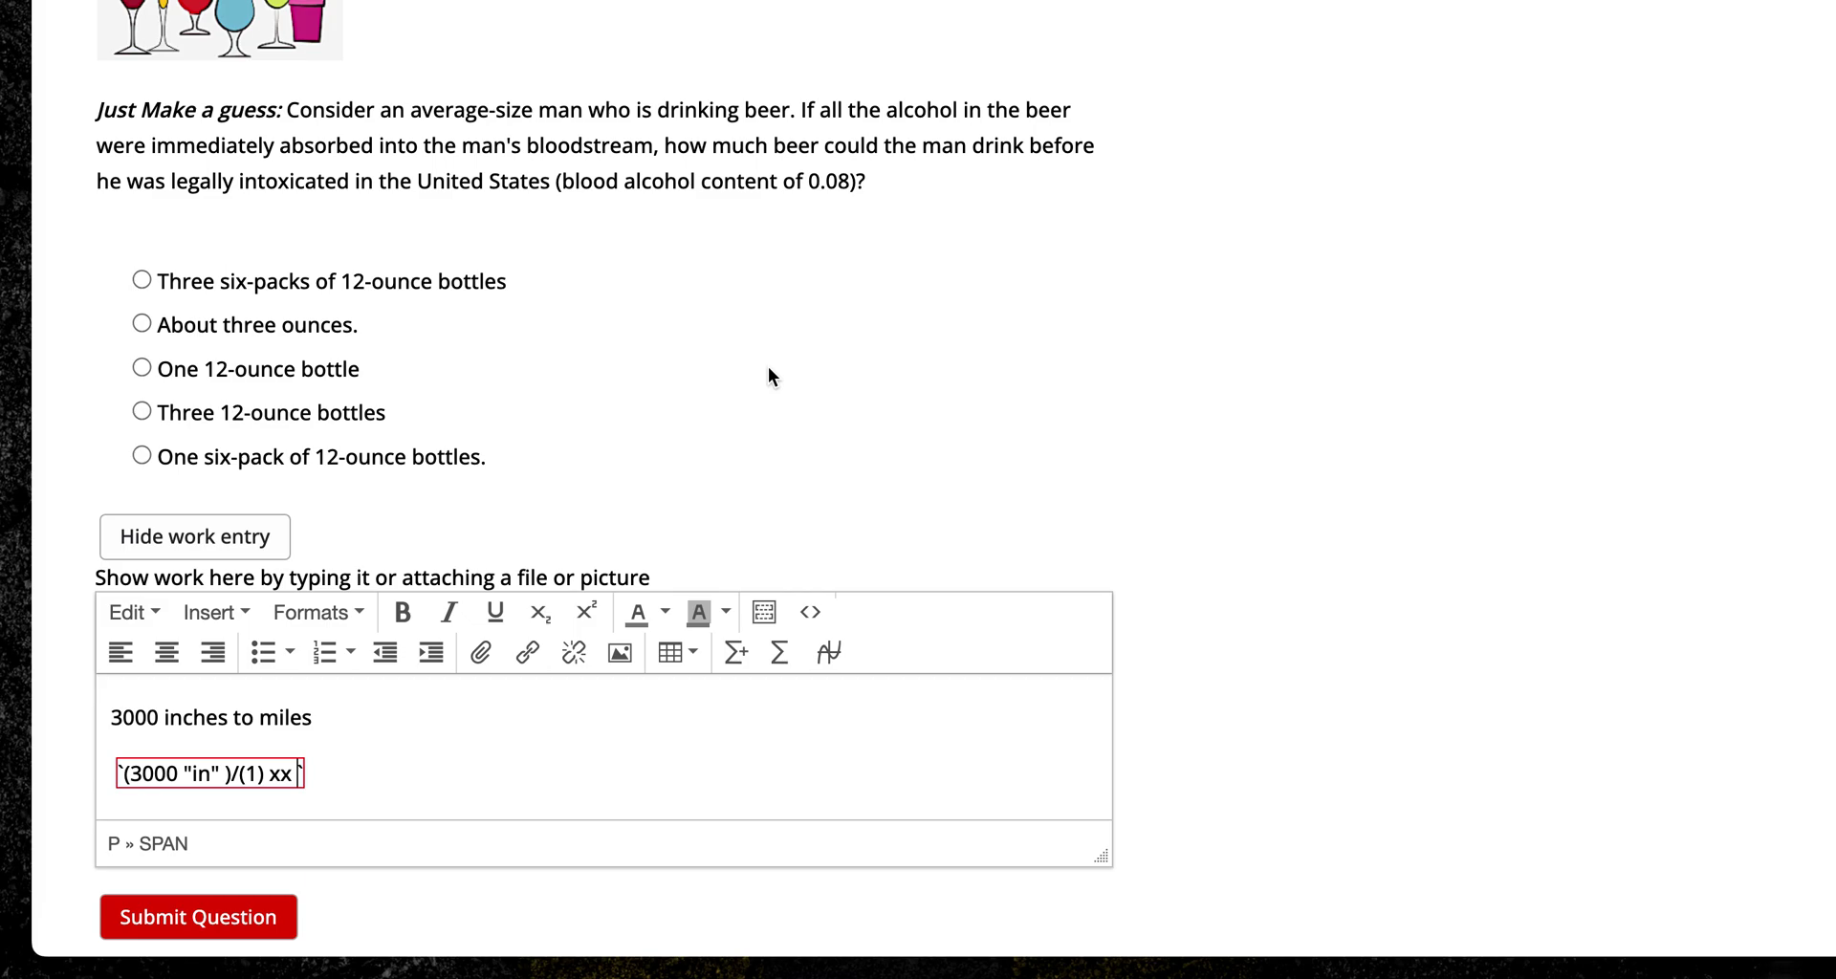
key("BackSpace")
key("BackSpace")
Step: Insert a second fraction after the x, with 1 ft as numerator and 12 in as denominator
left_click(780, 652)
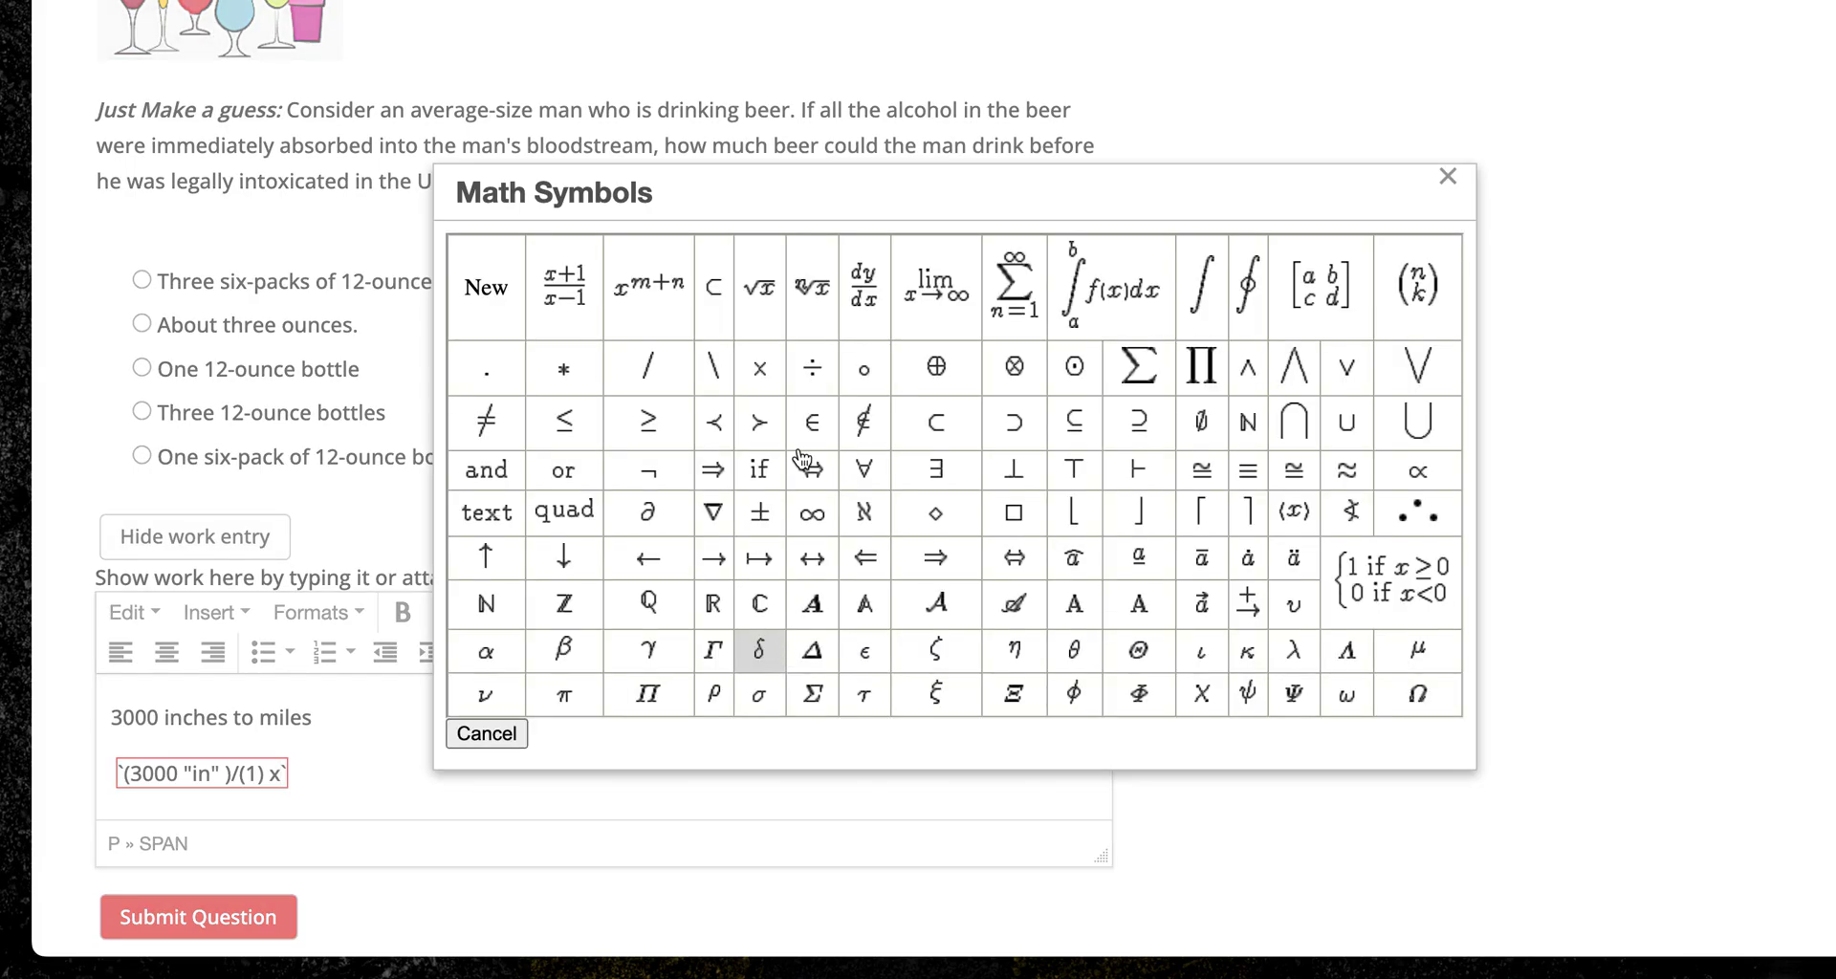
left_click(568, 298)
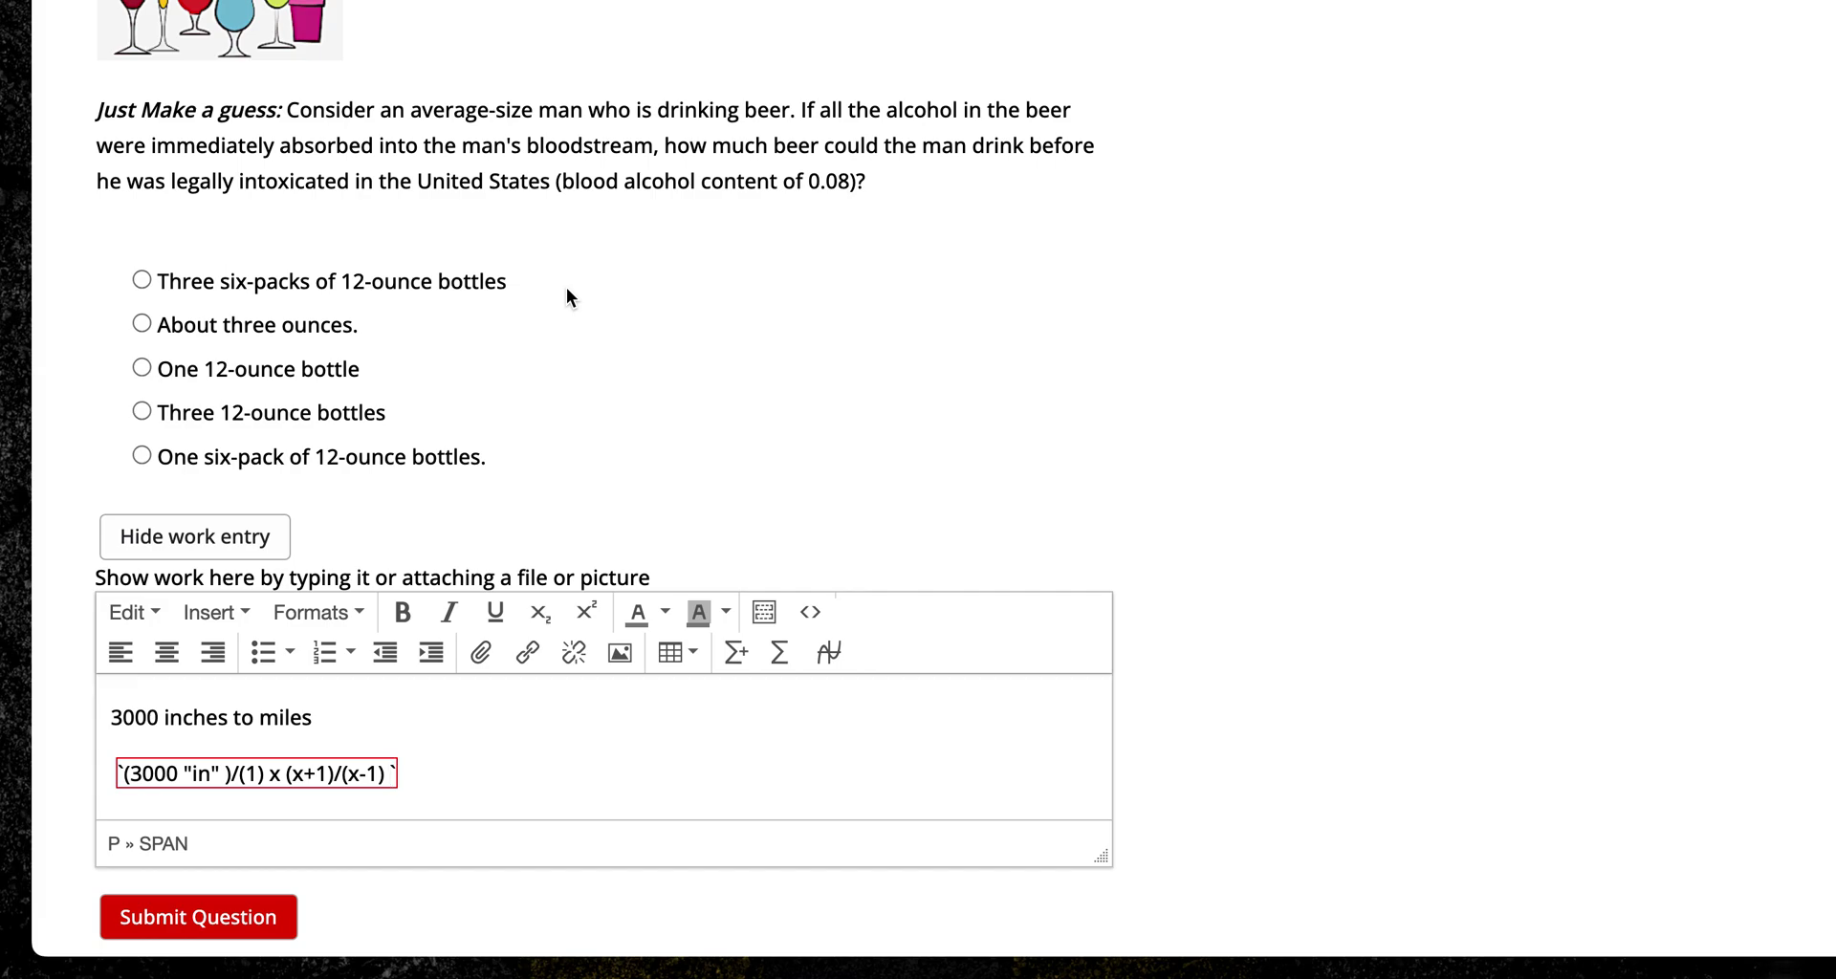
left_click_drag(293, 774, 323, 772)
type("1 ft")
left_click_drag(346, 773, 379, 774)
type("12 in")
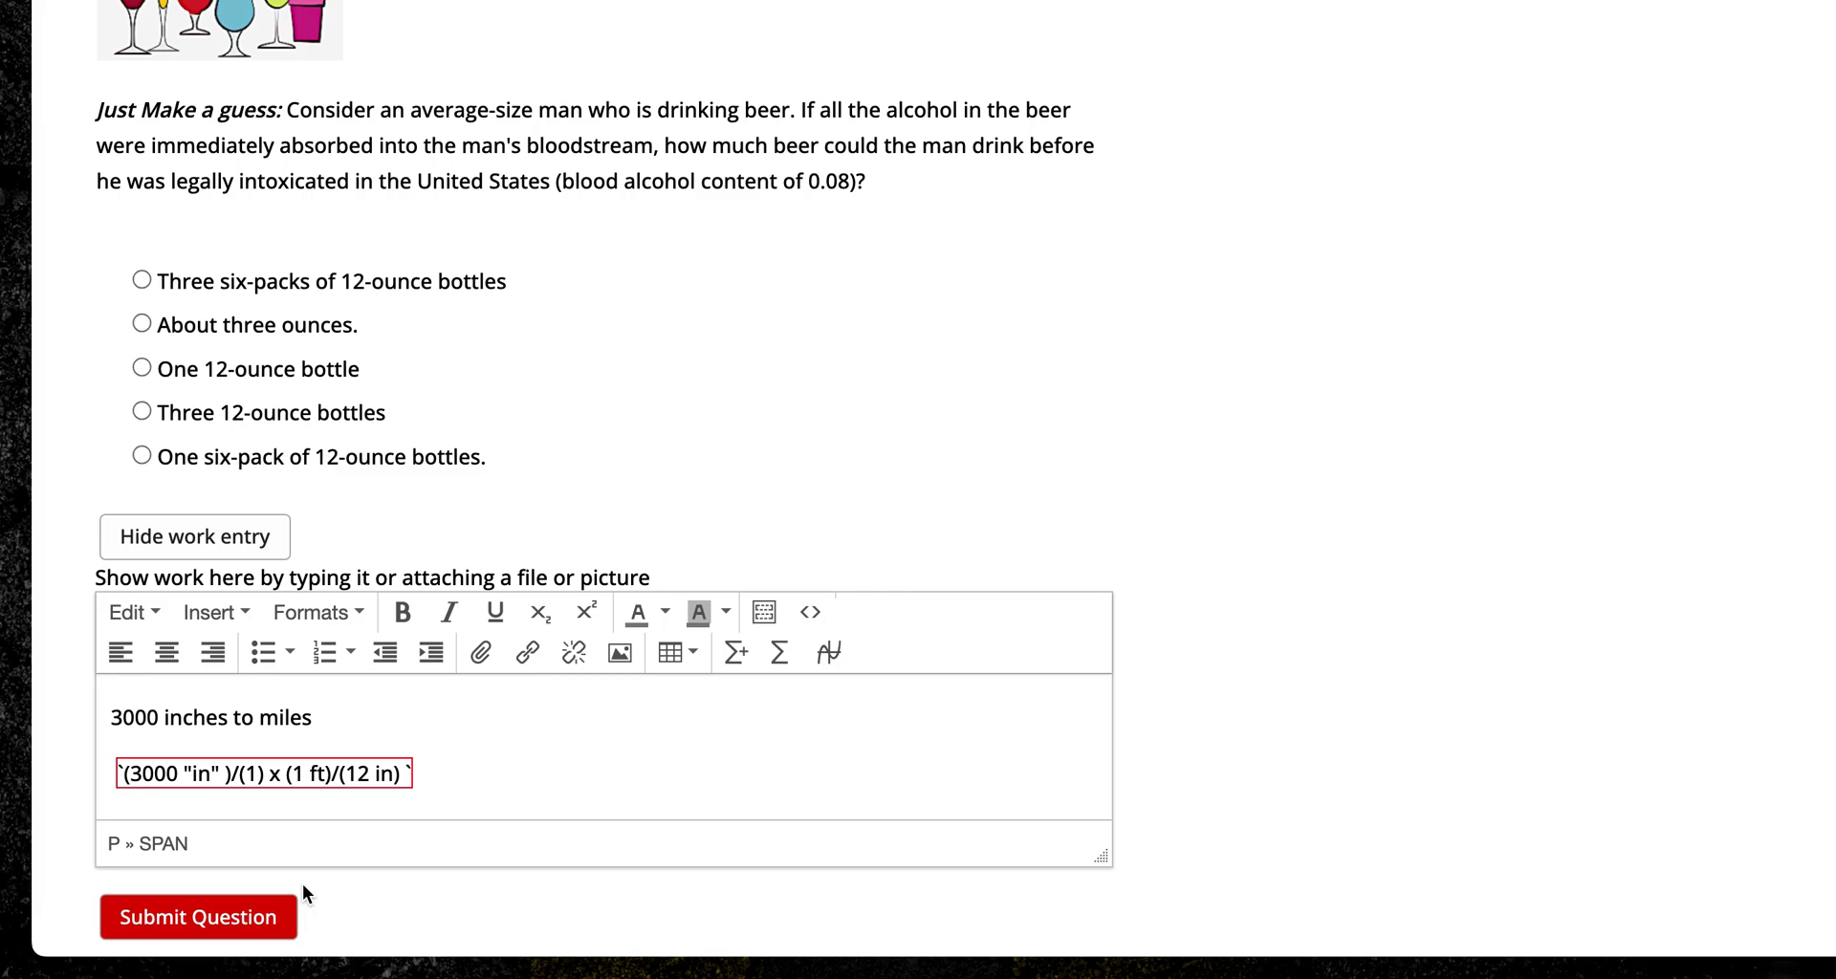
Step: Enclose the units ft and in of the second fraction in quotation marks so they render as text
type("\"")
key("Right")
key("Right")
type("\"")
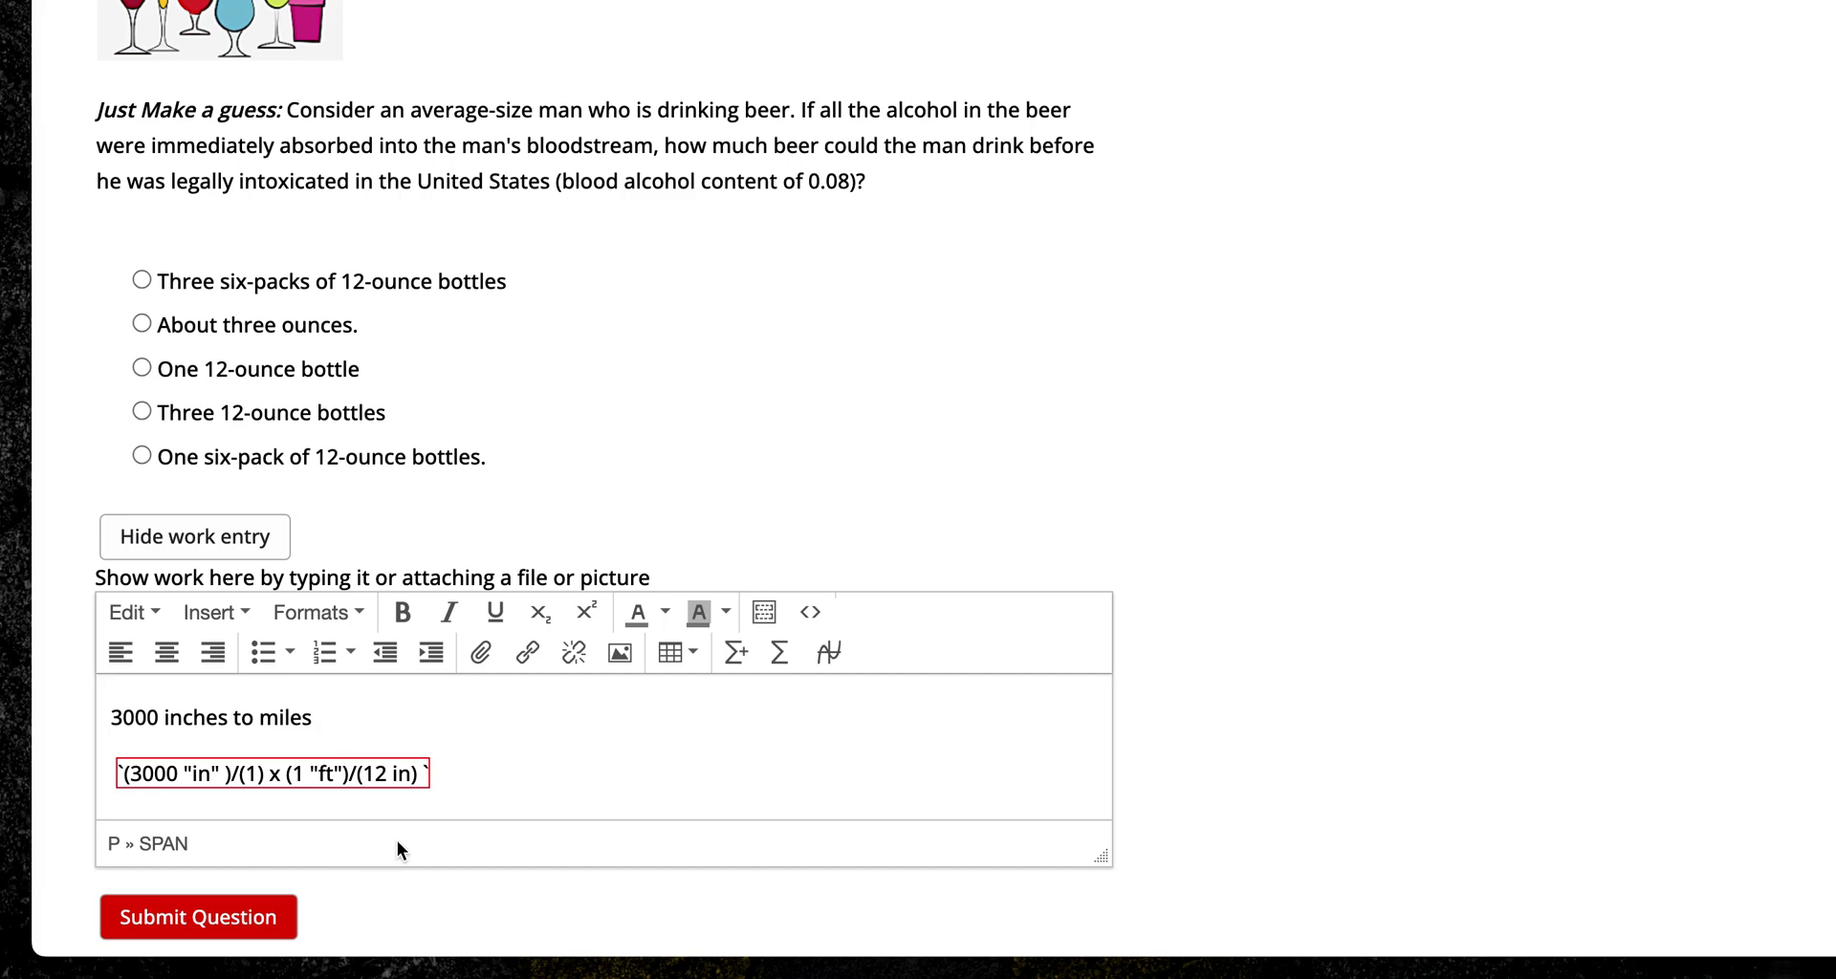
left_click(393, 774)
type("\"")
left_click(419, 775)
type("\"in")
left_click(514, 769)
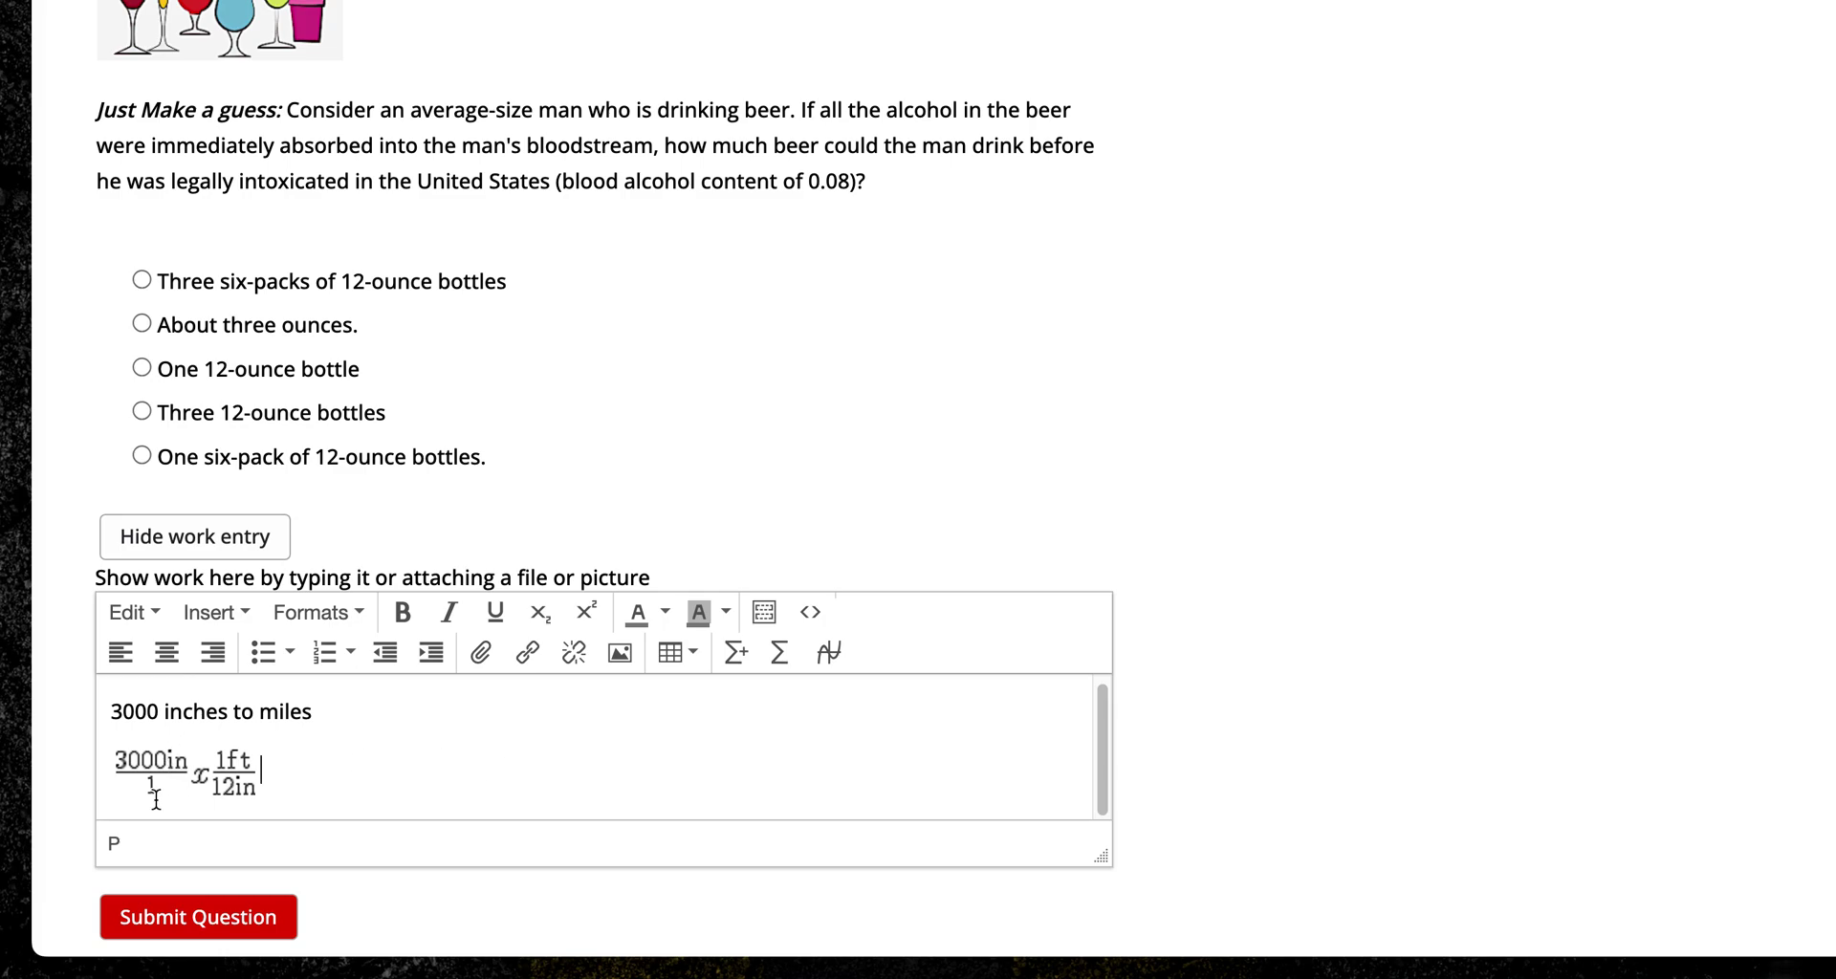
Step: Add the multiplication dot symbol after the second fraction in the expression
left_click(249, 773)
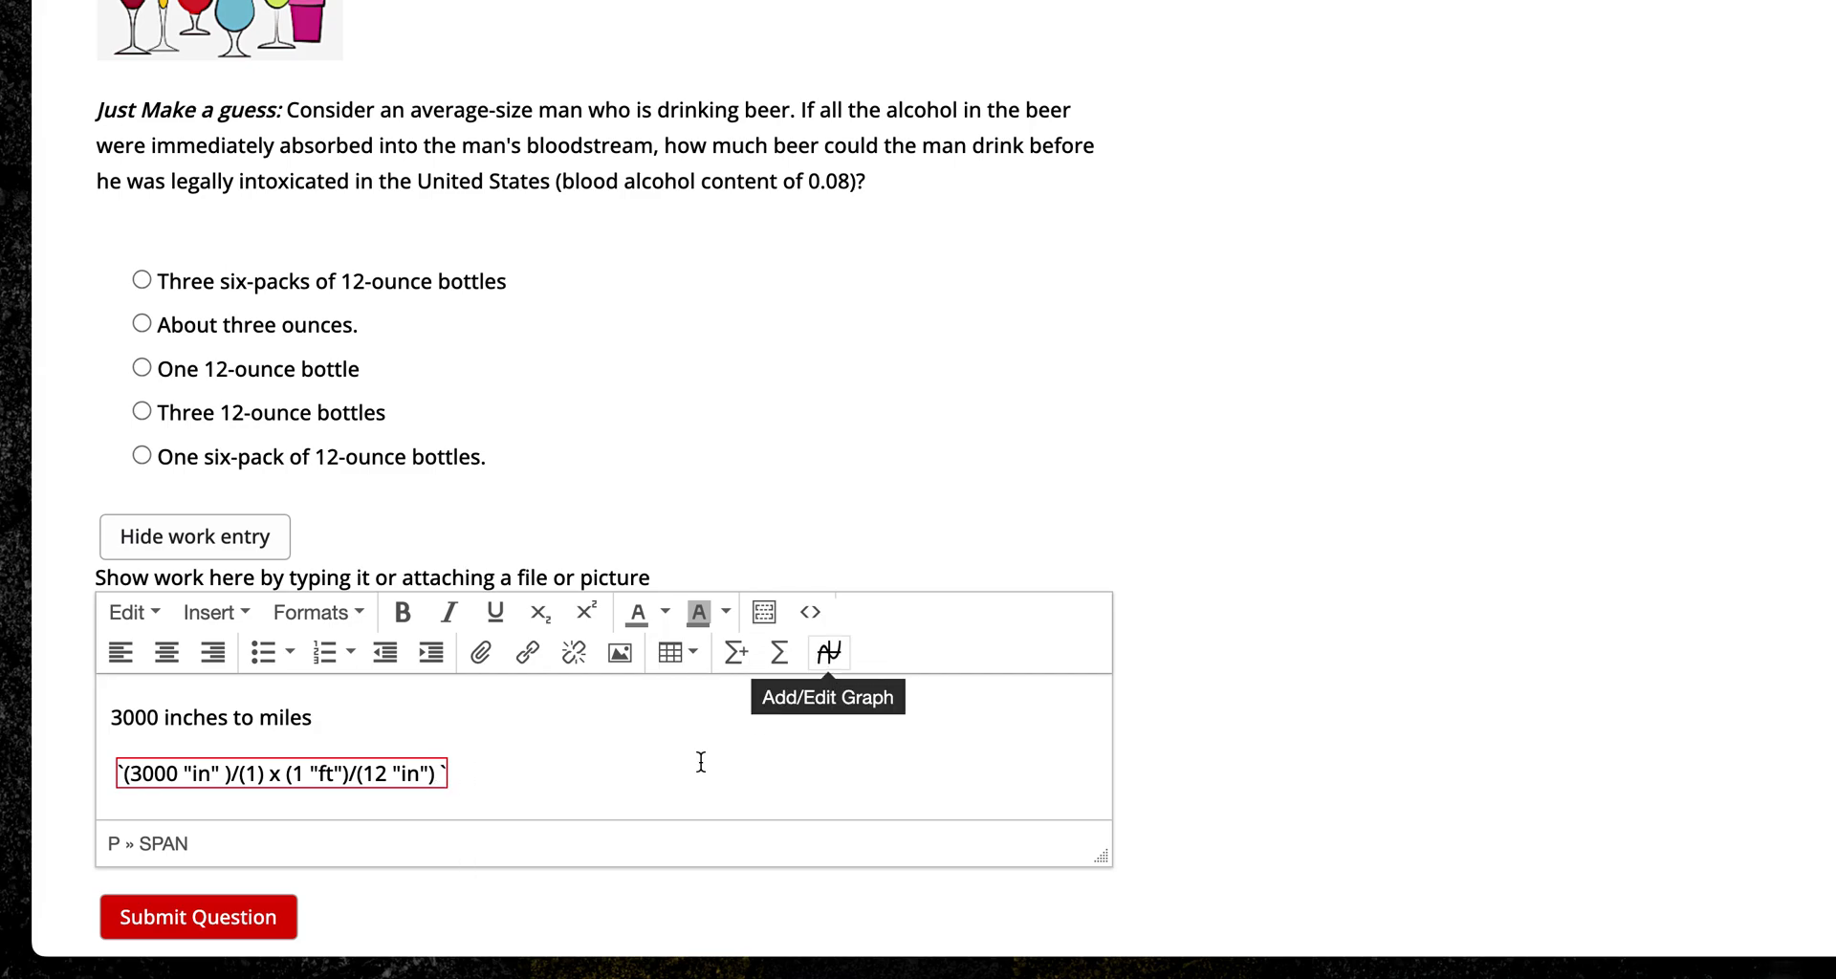
left_click(775, 656)
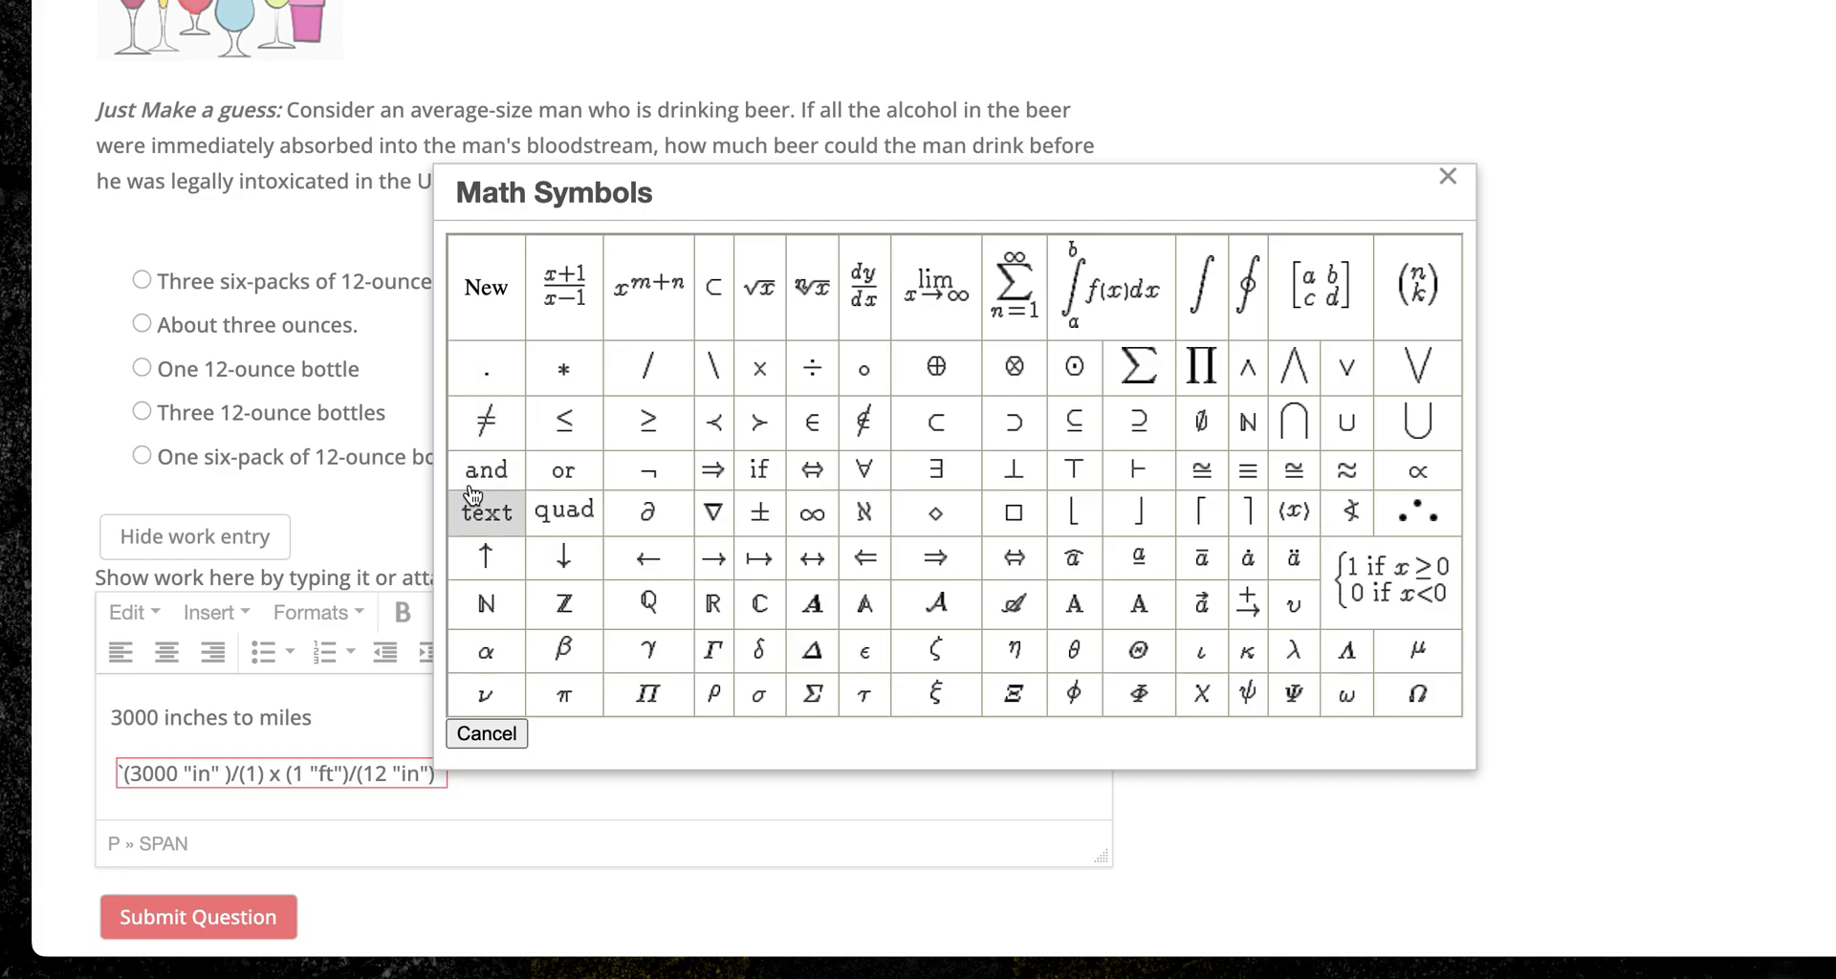
left_click(486, 359)
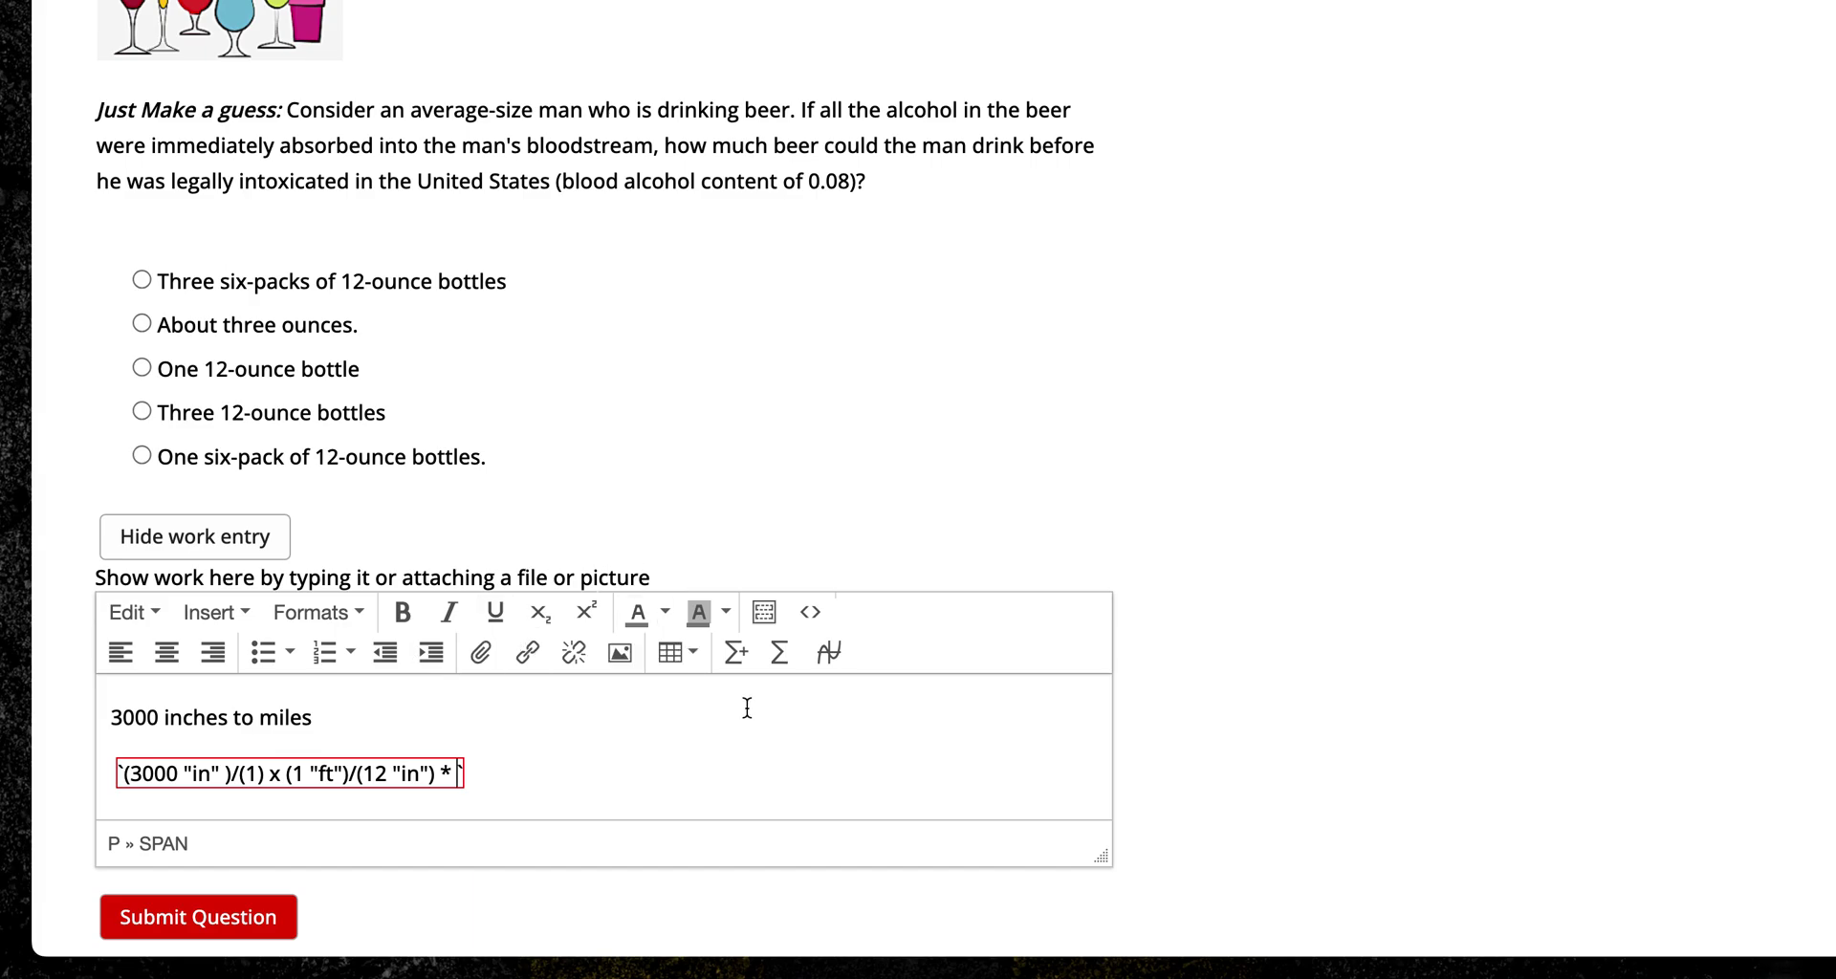
Step: Insert a third fraction after the dot, with 1 mi as numerator and 5280 ft as denominator
left_click(780, 660)
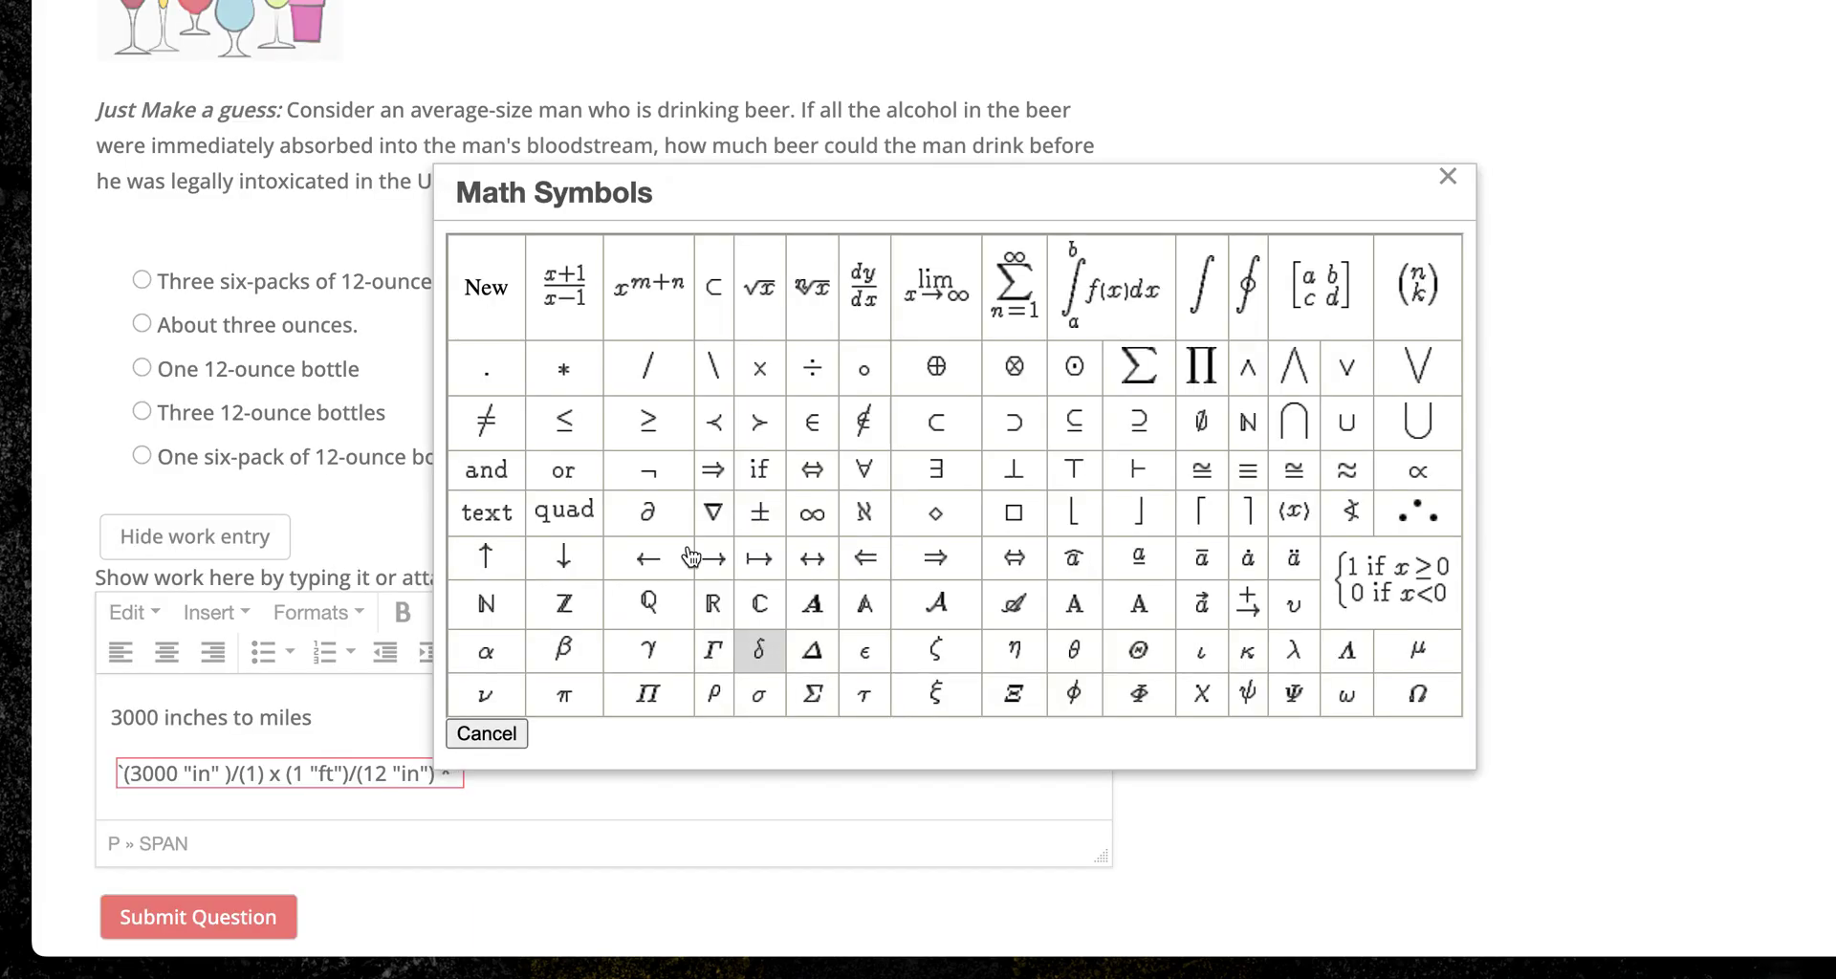
left_click(551, 282)
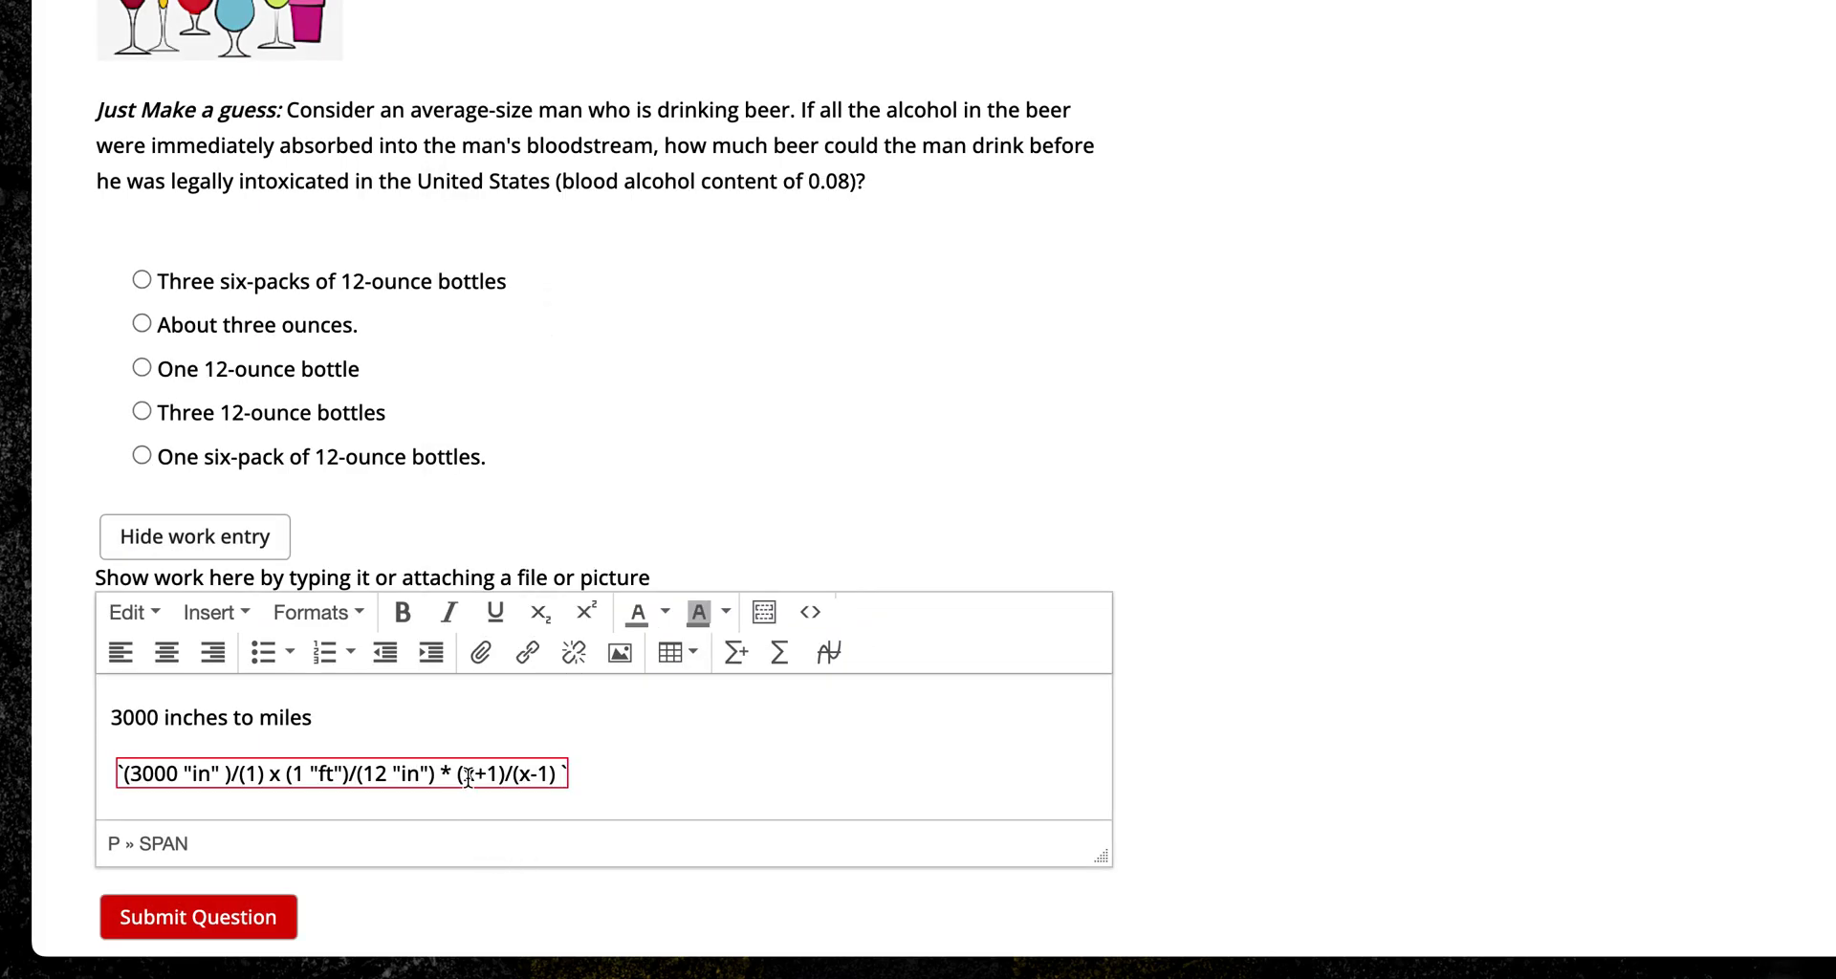
left_click_drag(463, 776, 495, 777)
type("1 mi")
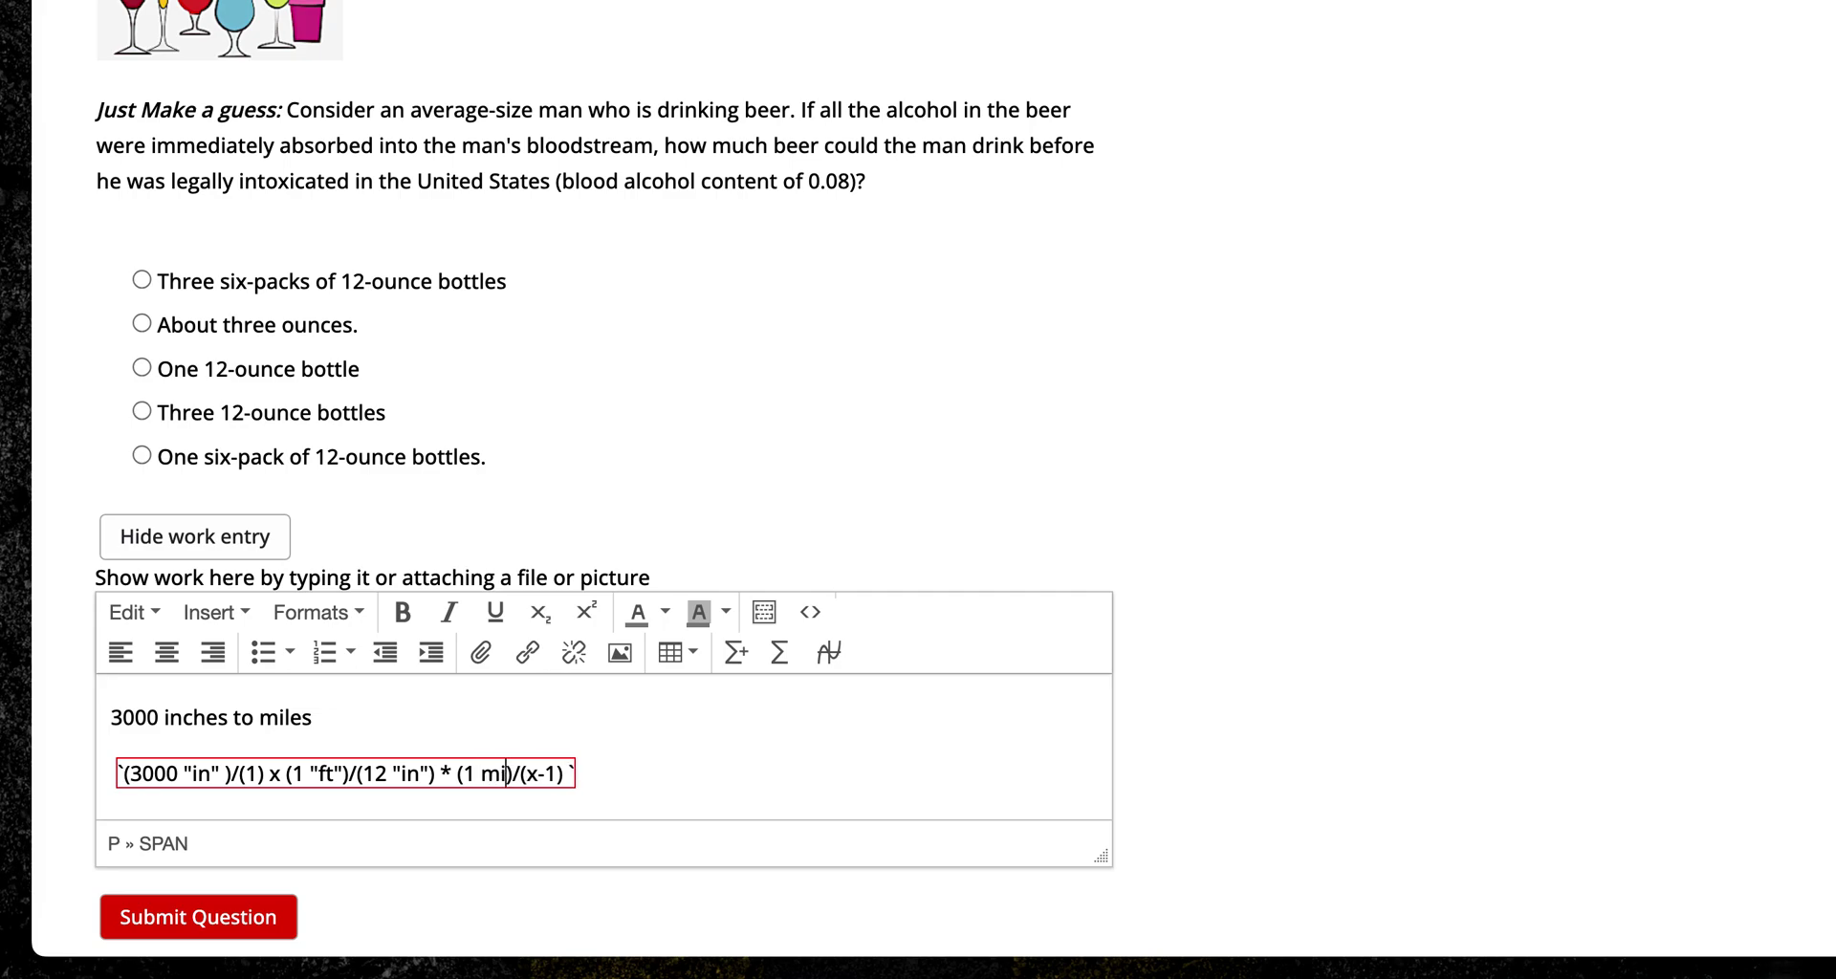
left_click(528, 775)
left_click_drag(528, 774, 554, 777)
type("5280 ft")
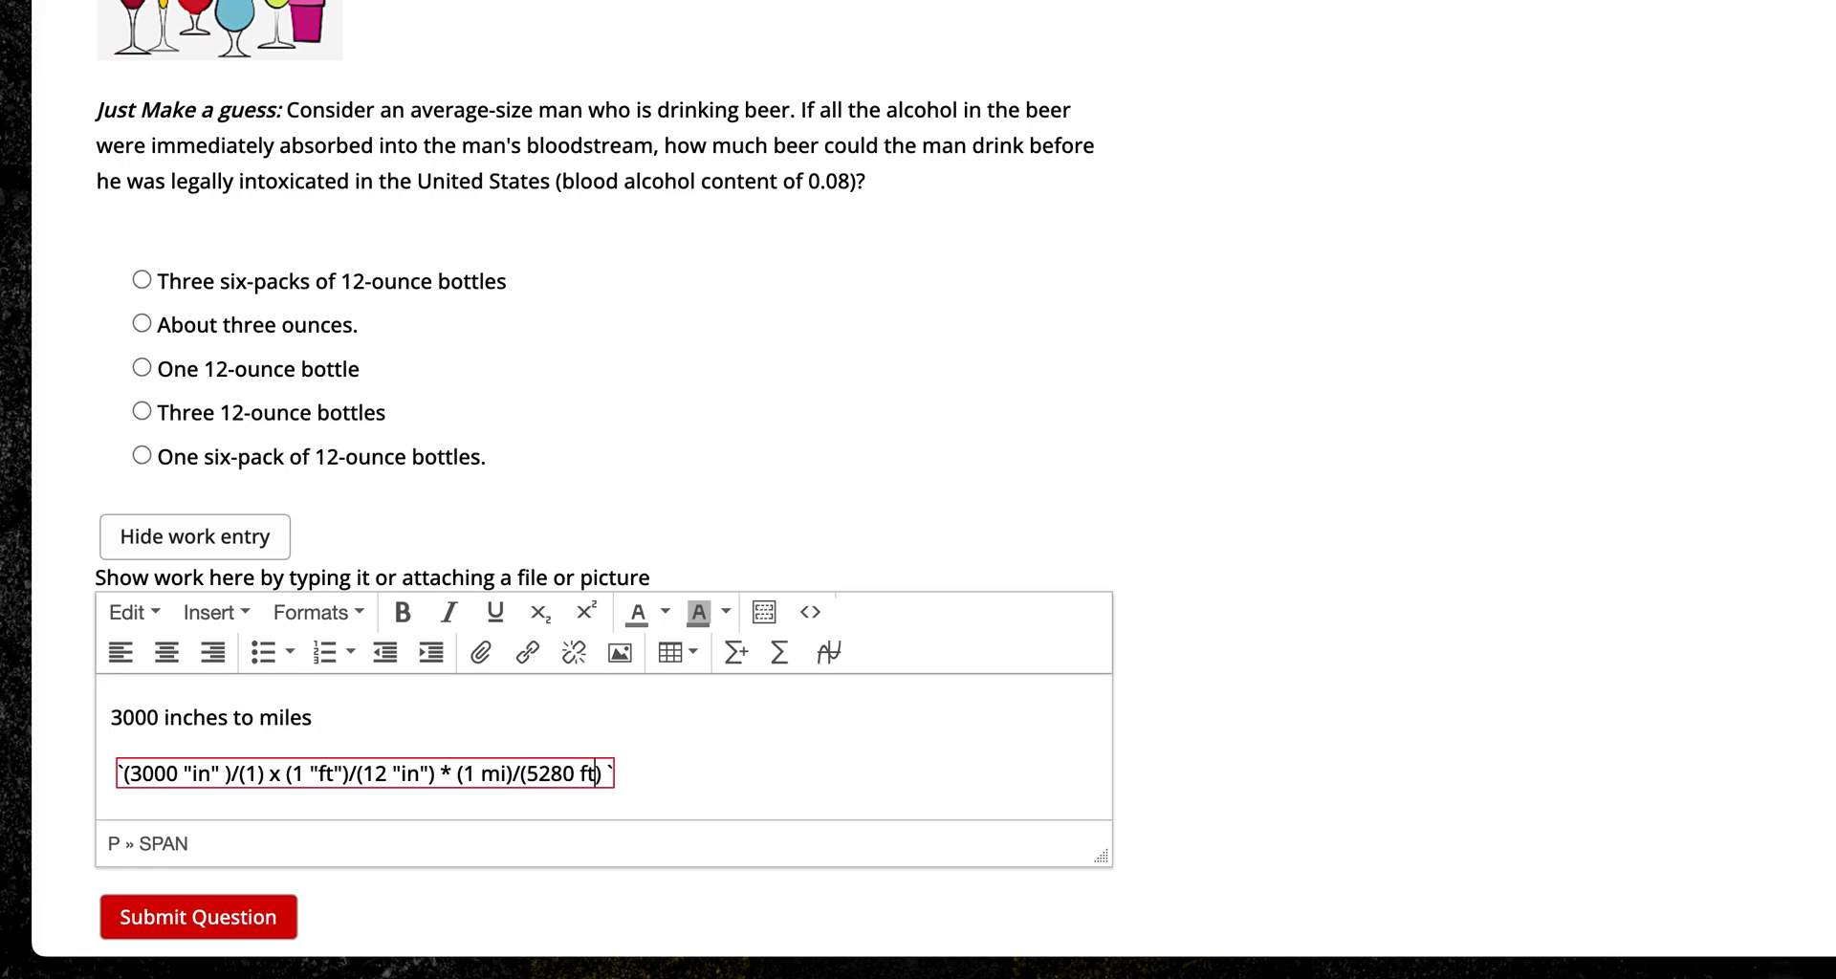
Step: Enclose the units mi and ft of the third fraction in quotation marks so they render as text
left_click(483, 785)
type("\"")
left_click(516, 779)
type("\"")
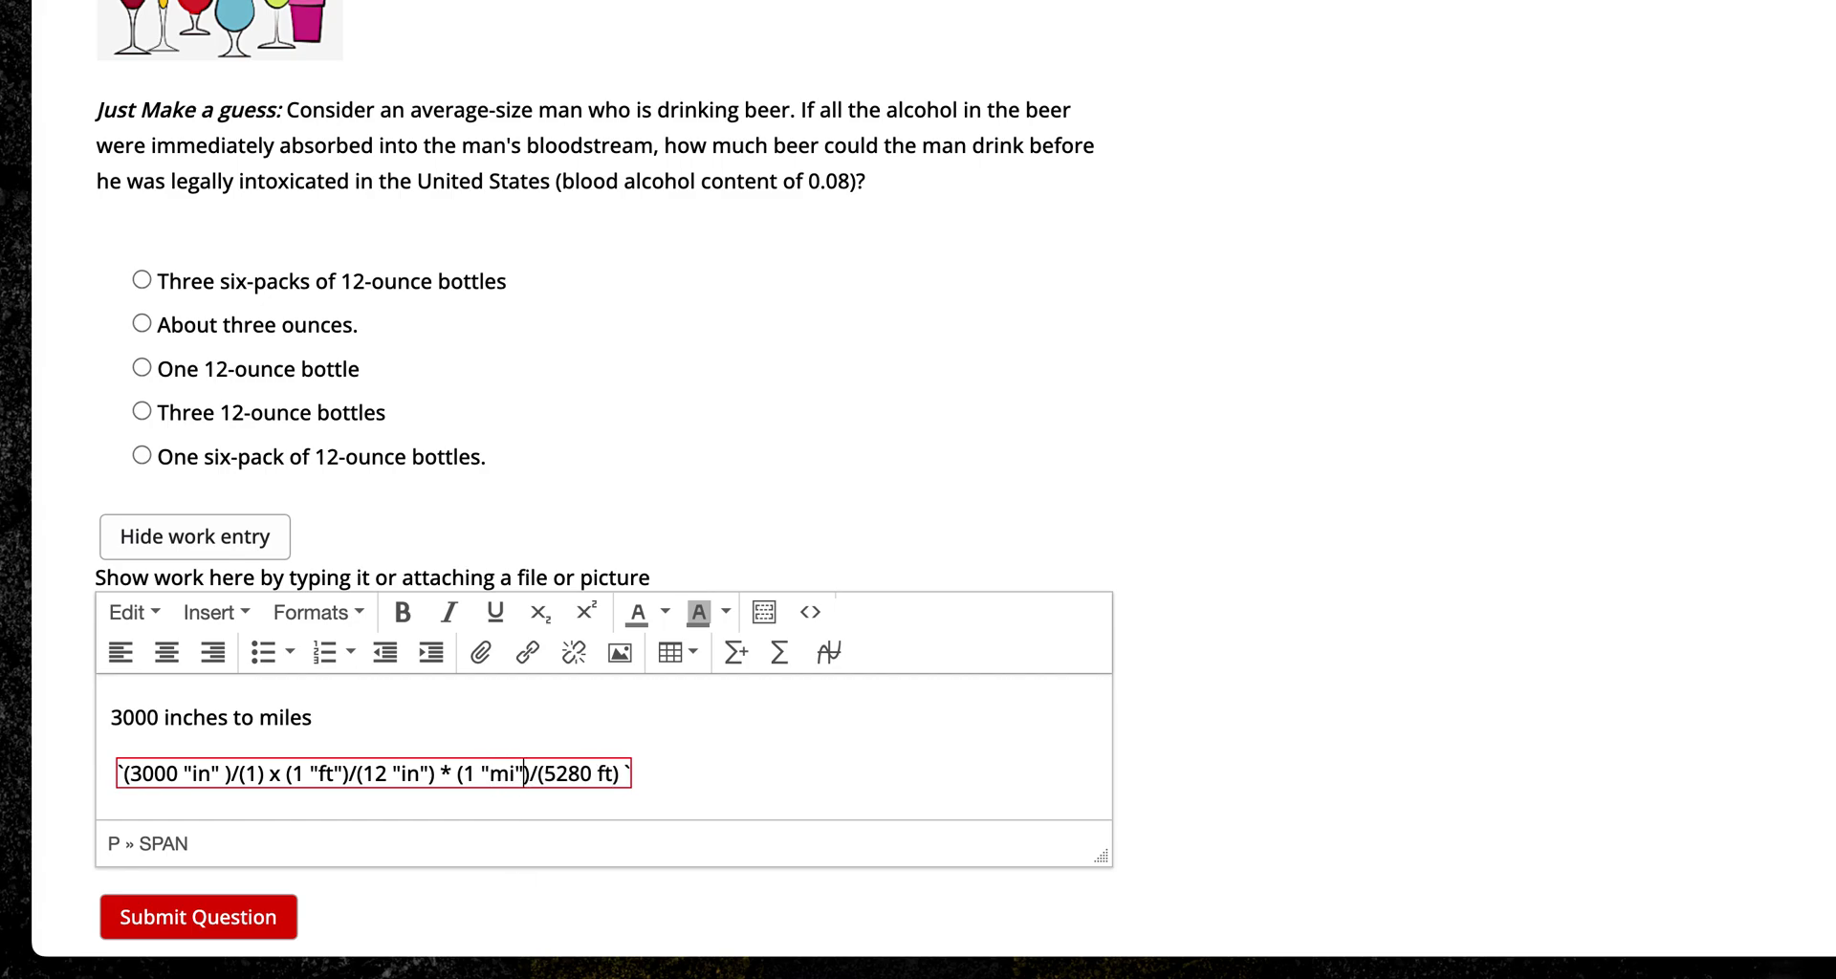
left_click(600, 773)
type("\"")
left_click(621, 774)
type("\"ft")
left_click(666, 784)
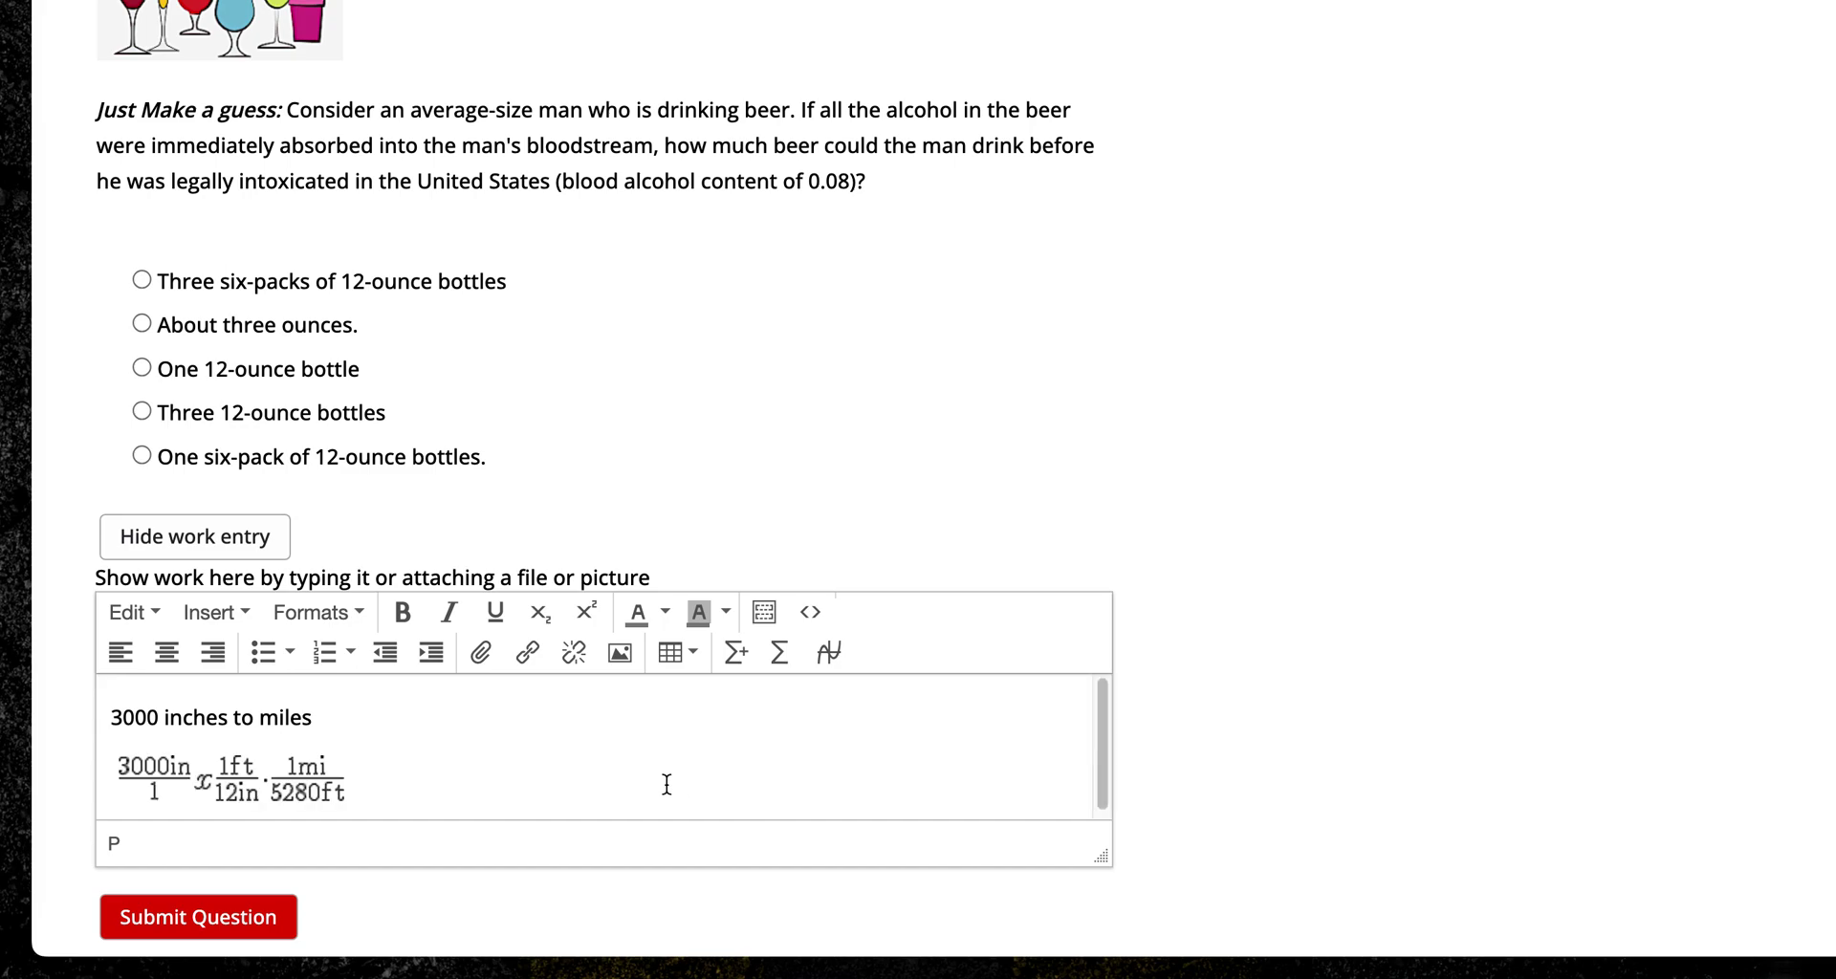